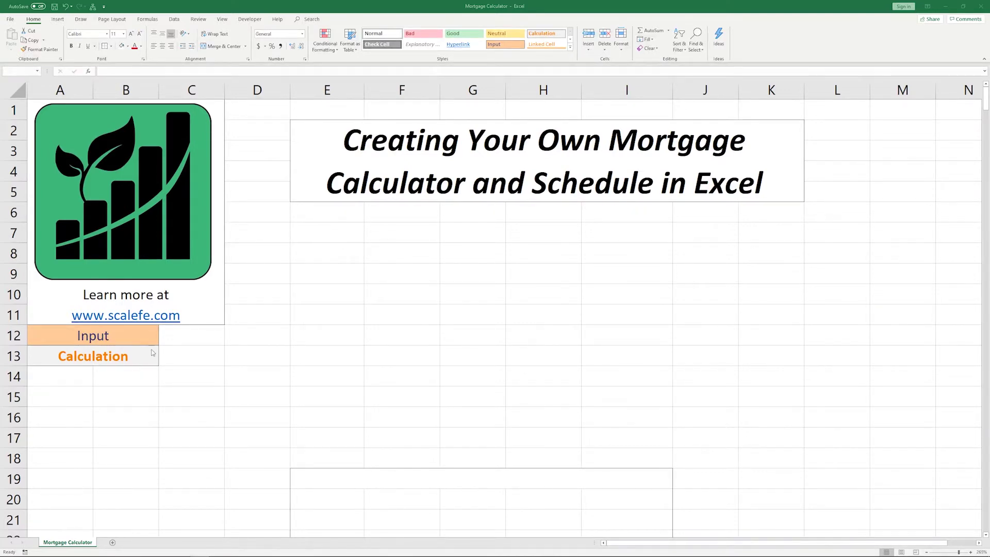
- Enter the labels Home Value, Down Payment and Amount Financed in cells F7 to F9
click(411, 237)
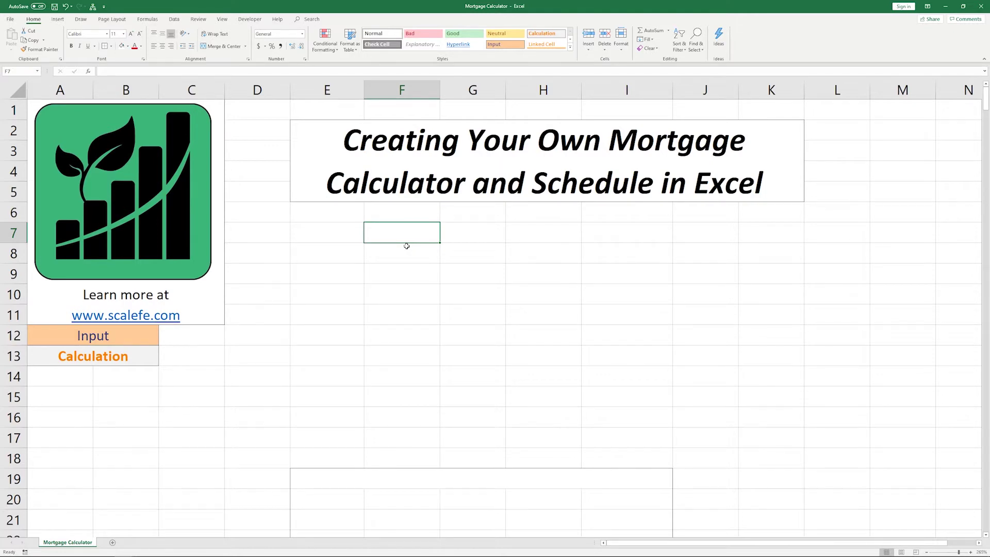
text(Home Value)
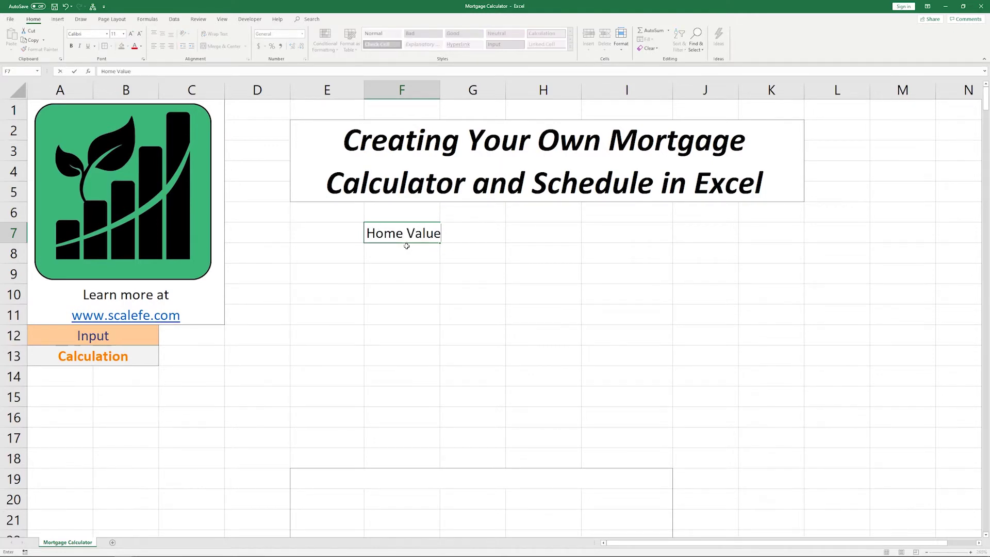
key(Return)
text(Down Payment)
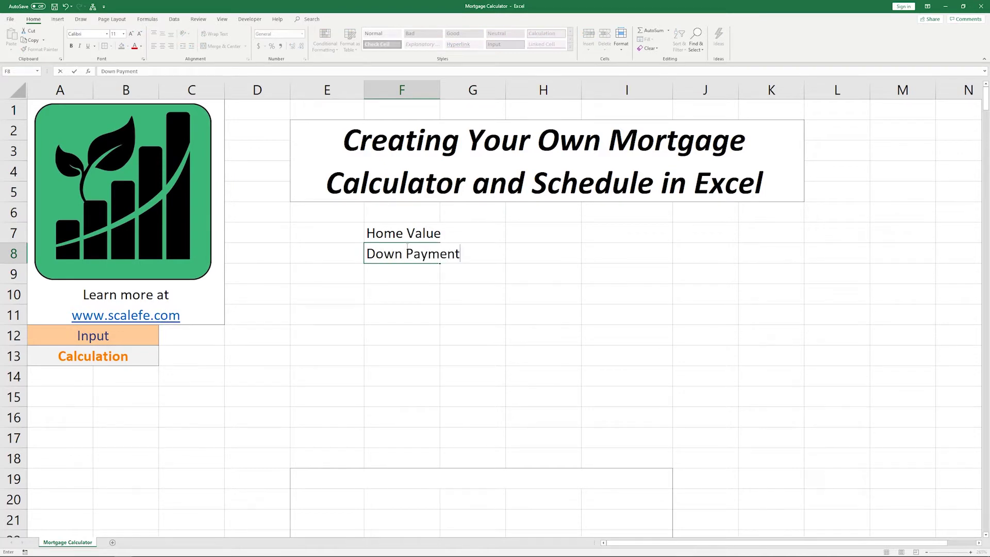
key(Return)
text(Am)
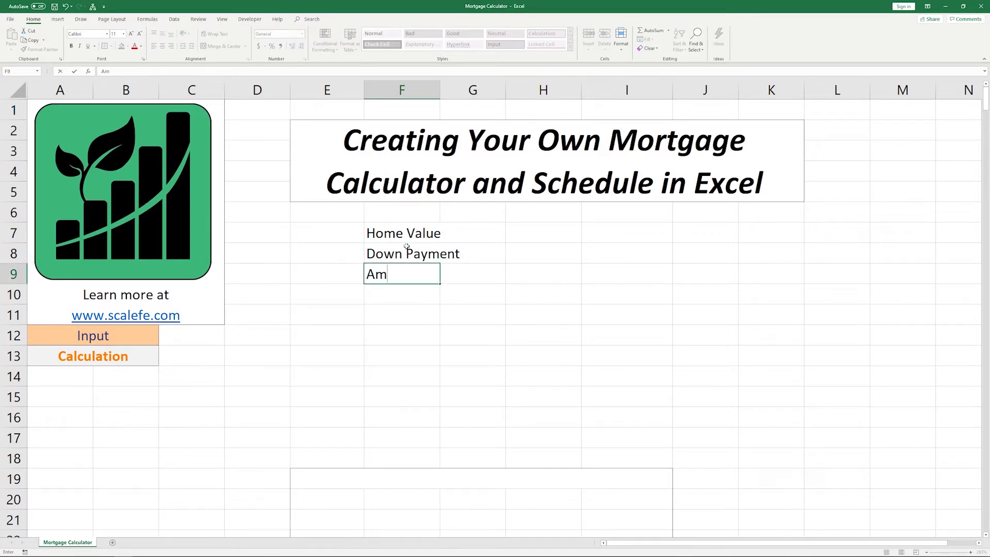
text(ount Financed)
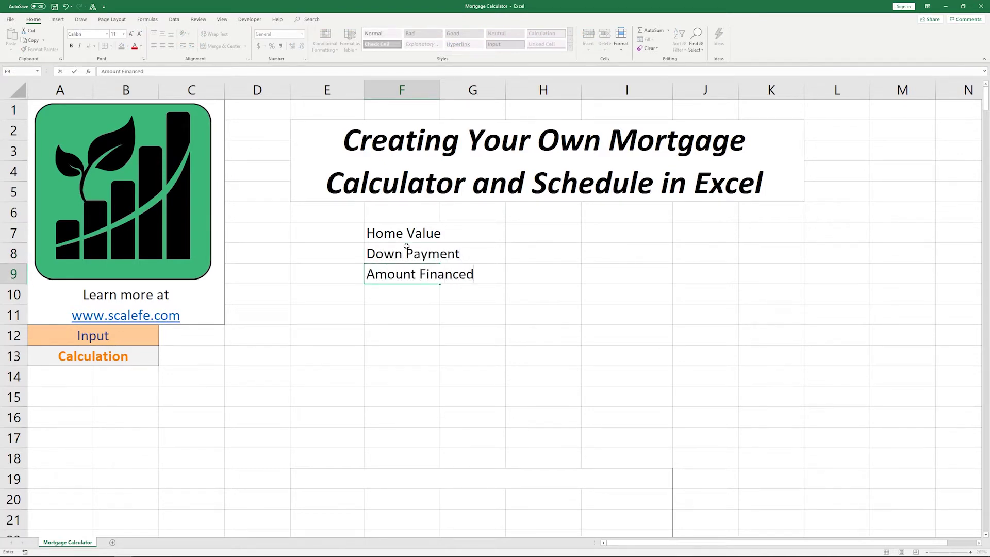
key(Return)
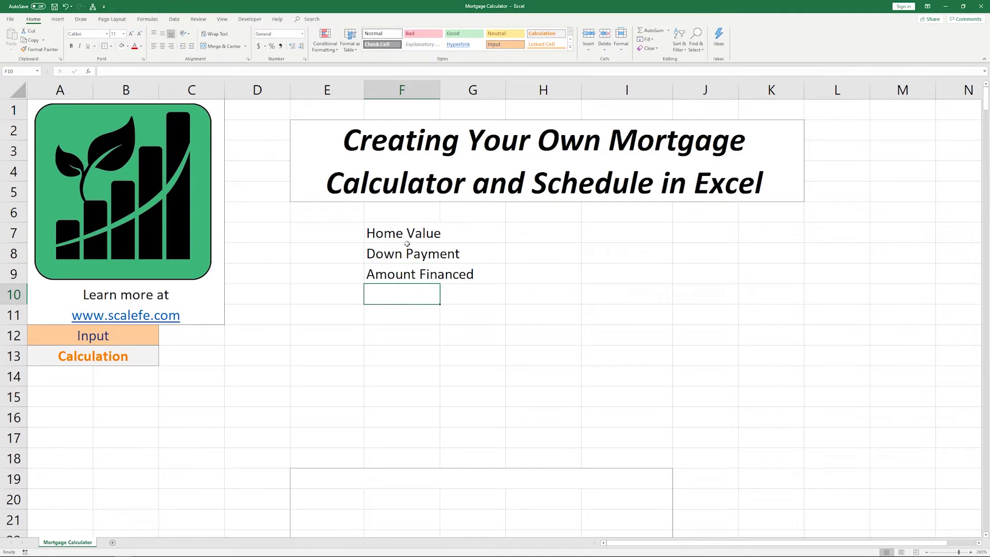
- Apply the Input cell style to I7 and I8 and the Calculation style to I9
click(605, 229)
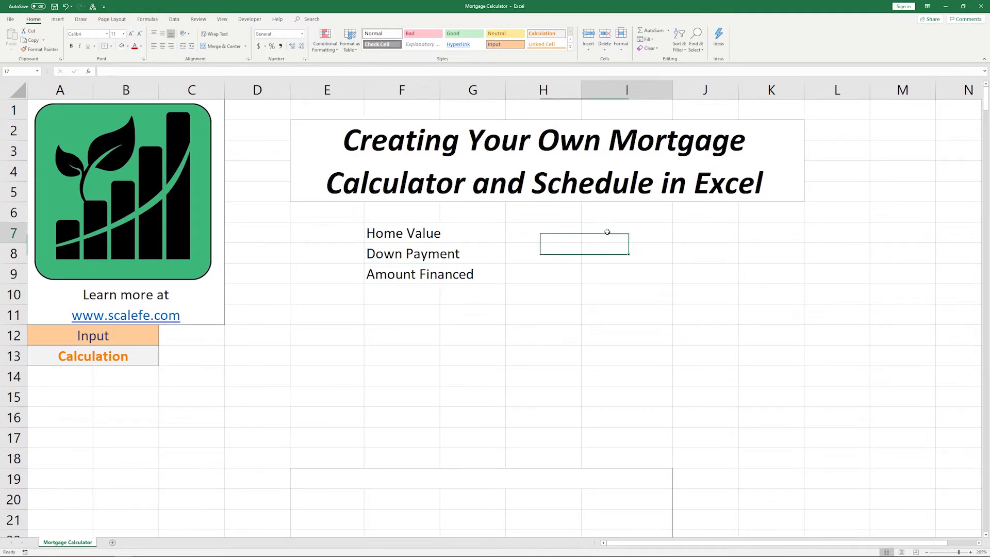
click(499, 45)
click(601, 258)
click(499, 45)
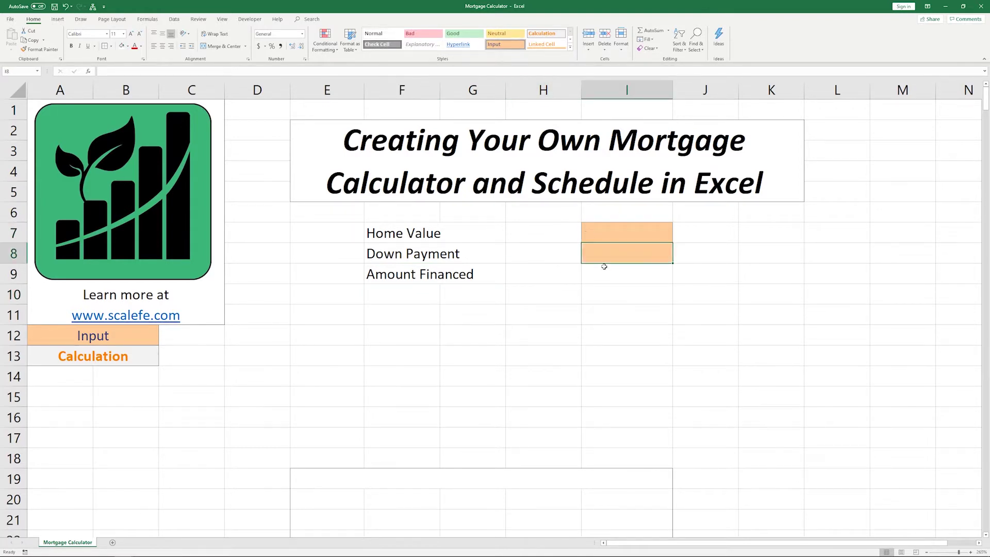
click(602, 269)
click(548, 34)
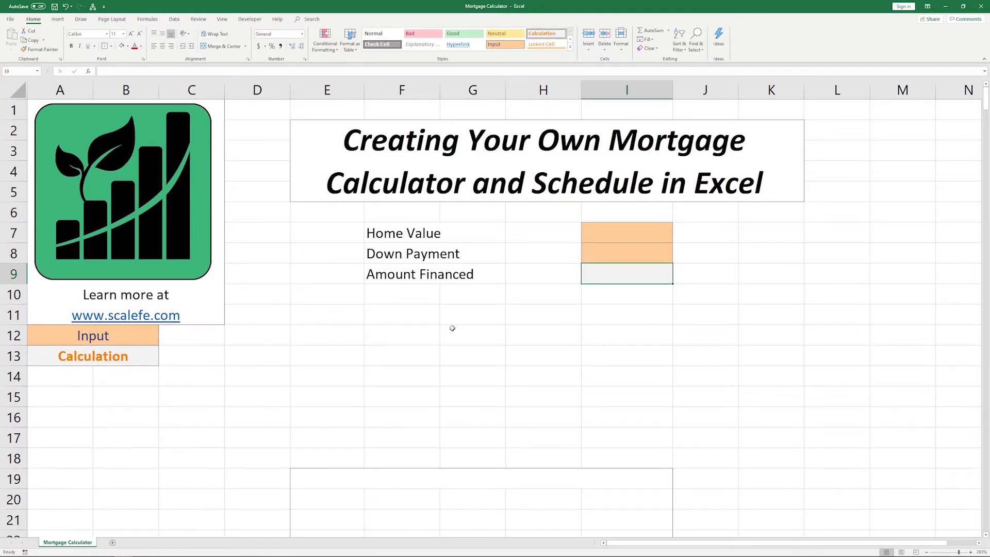
click(567, 292)
- Enter a home value of 350000 in I7 and format it in dollar accounting format
click(617, 227)
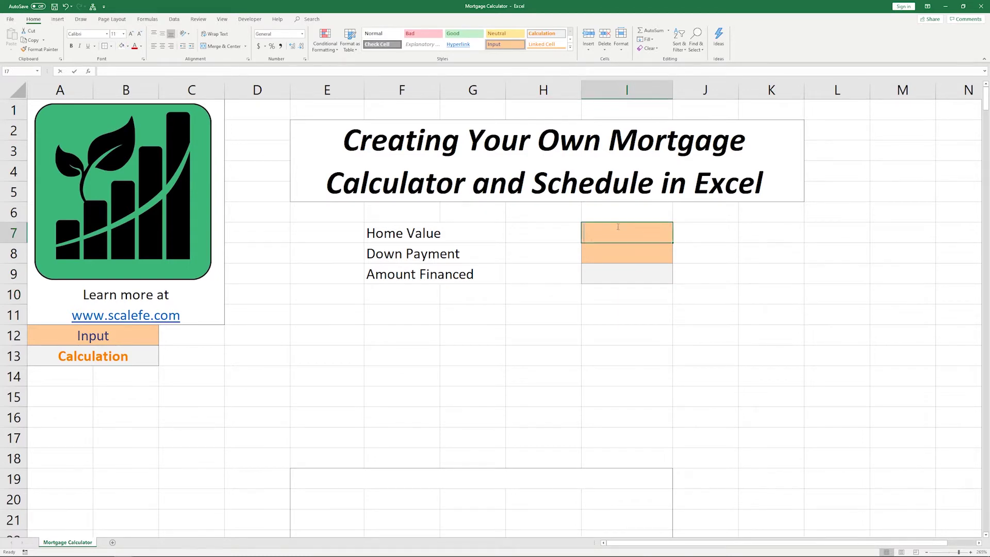
text(35000)
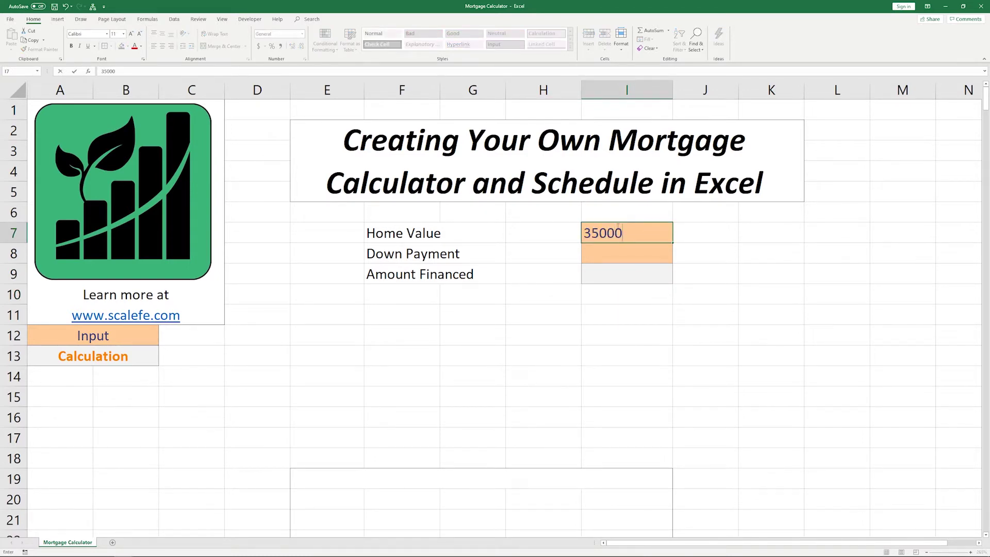
text(0)
key(Return)
click(615, 231)
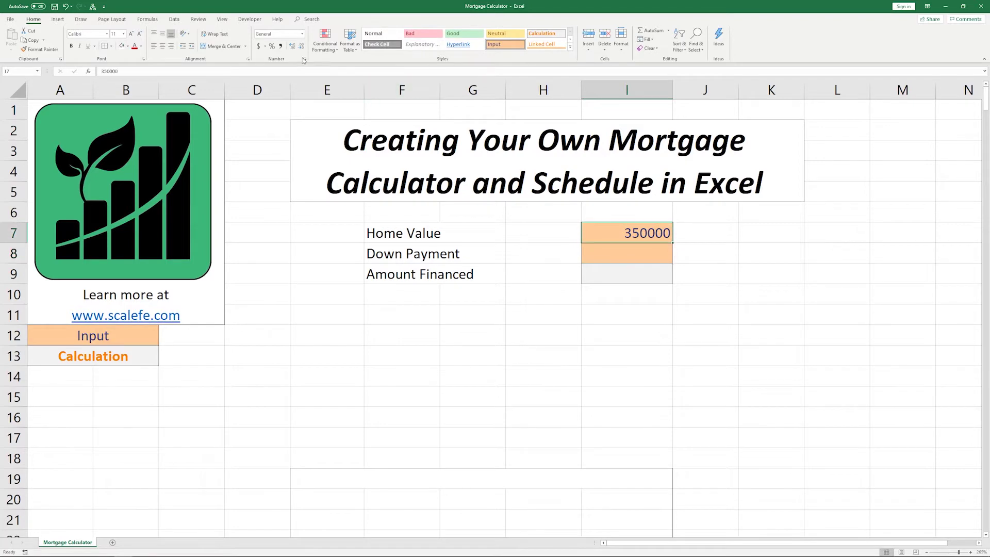
click(258, 46)
- Calculate the down payment in I8 as 20% of the home value with =I7*.2
click(628, 258)
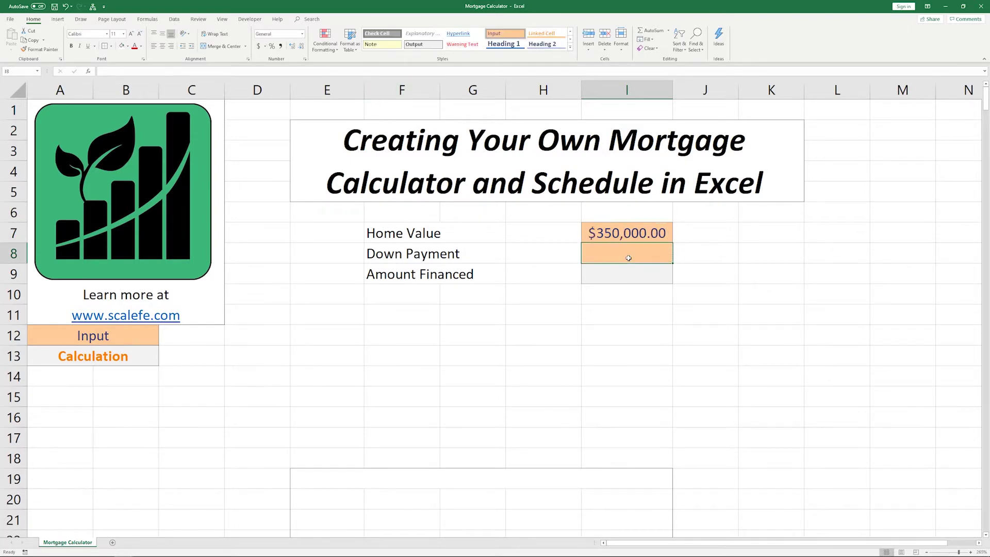
text(=)
key(Up)
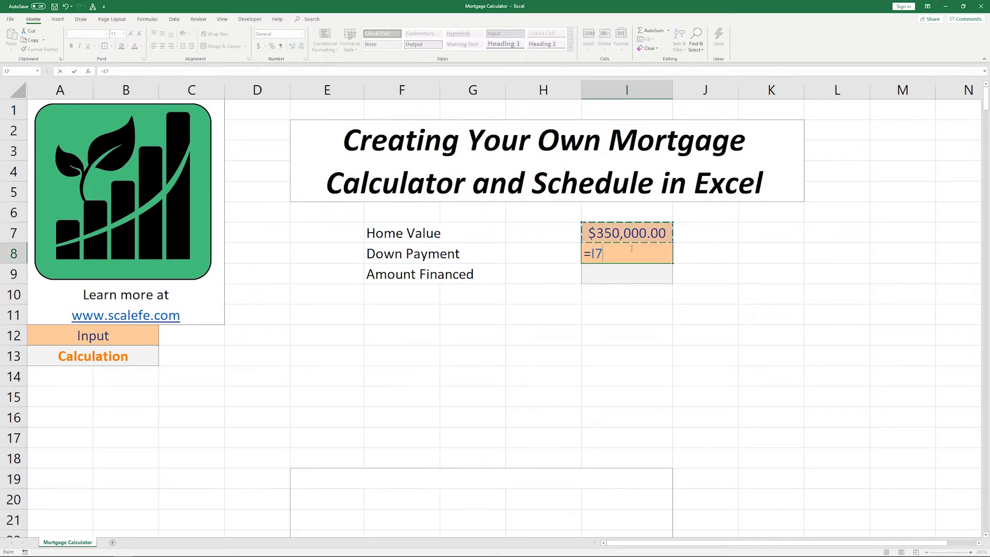
text(*.2)
key(Return)
- Calculate the amount financed in I9 as home value minus down payment with =I7-I8
text(=)
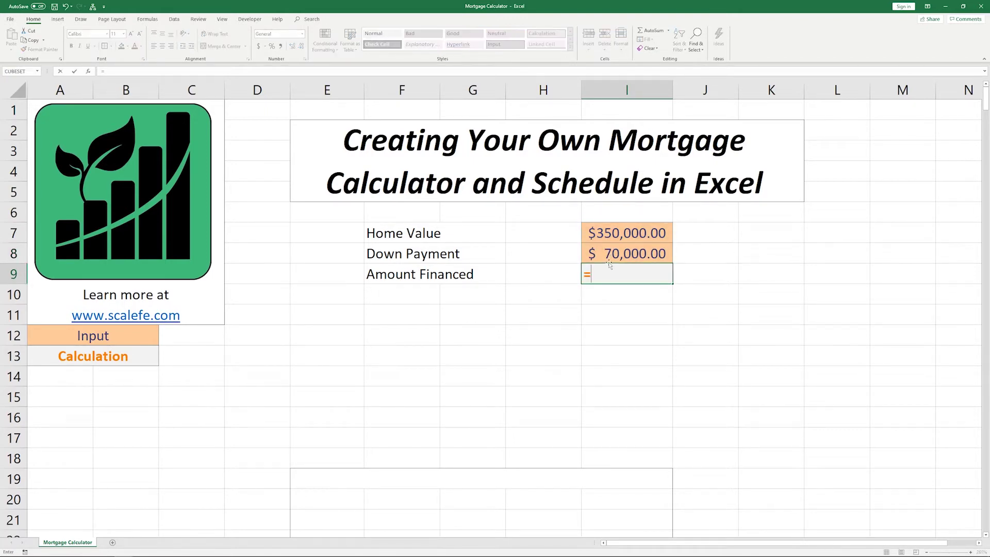
key(Up)
key(Up)
text(-)
key(Up)
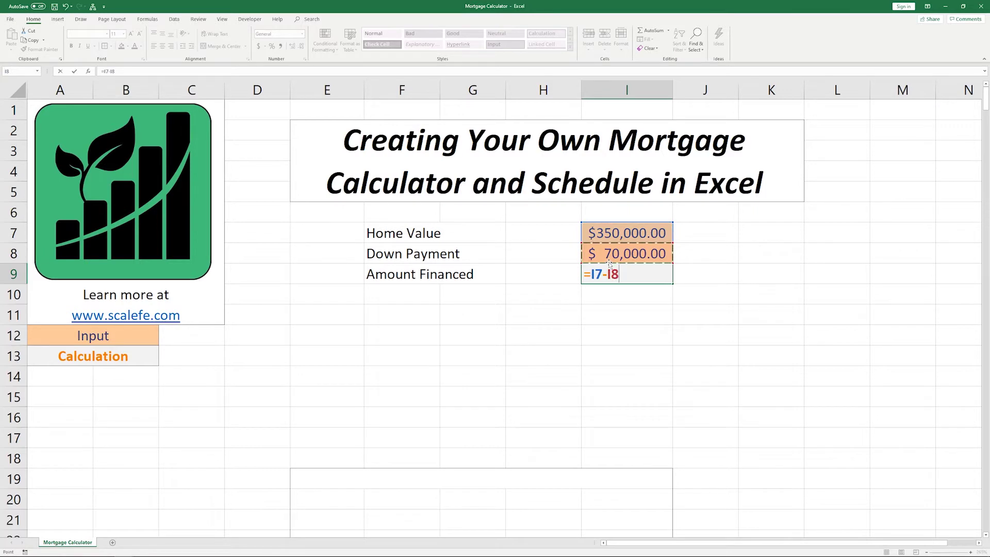
key(Return)
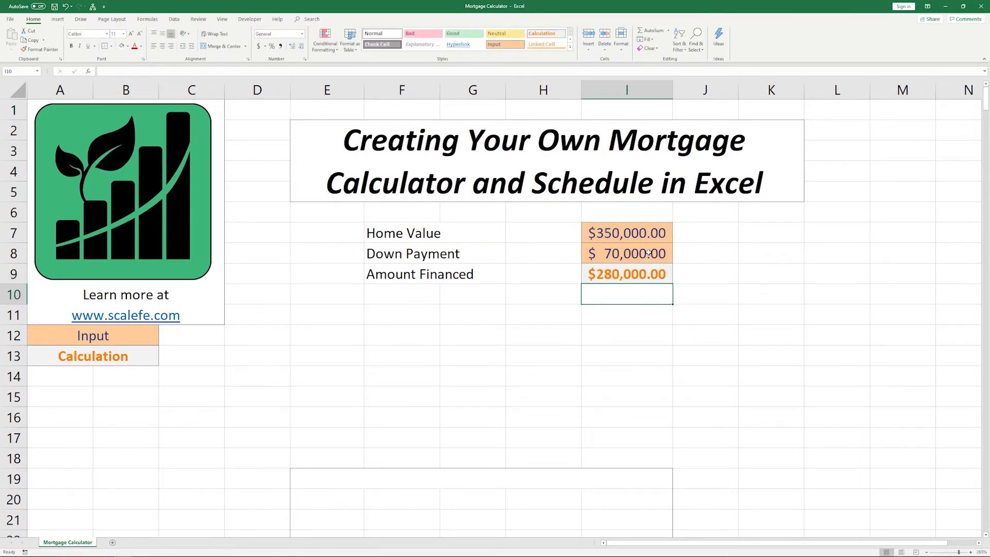
- Test the formulas with a home value of 400000 in I7 and undo that change
click(634, 236)
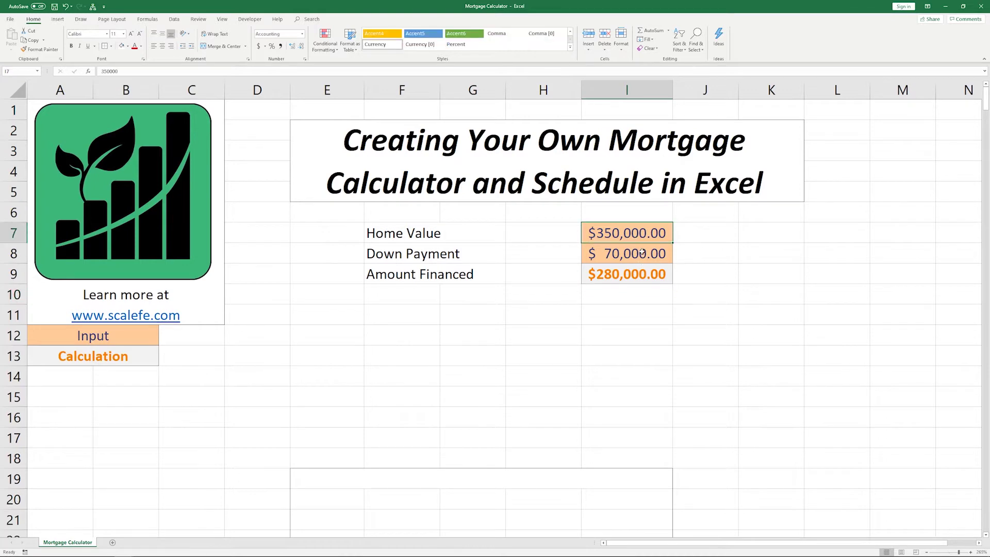
text(400000)
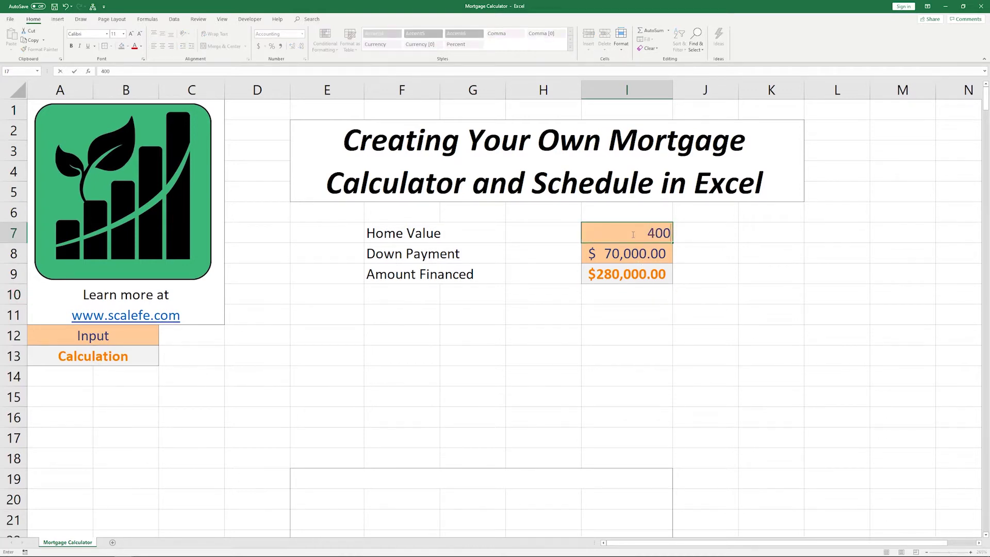
key(Return)
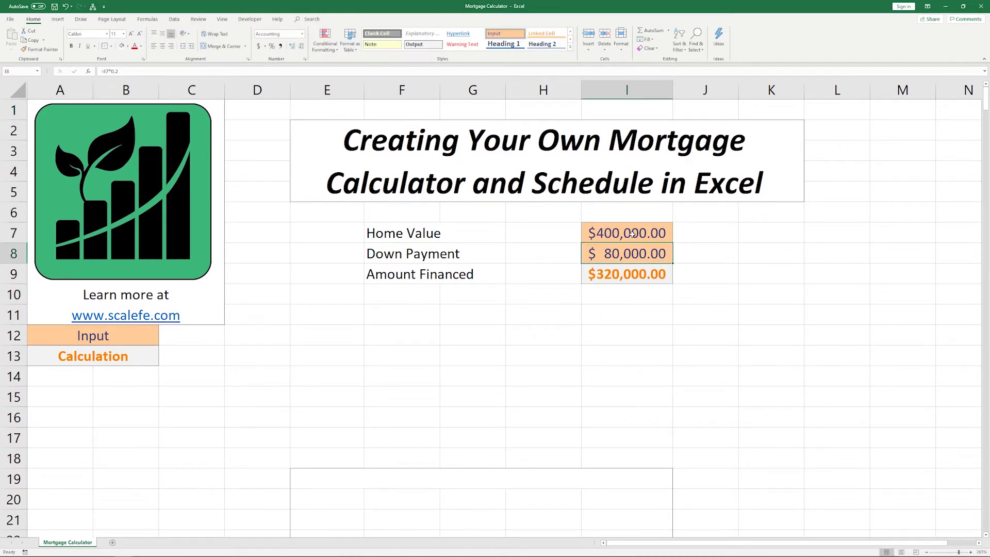
key(ctrl+z)
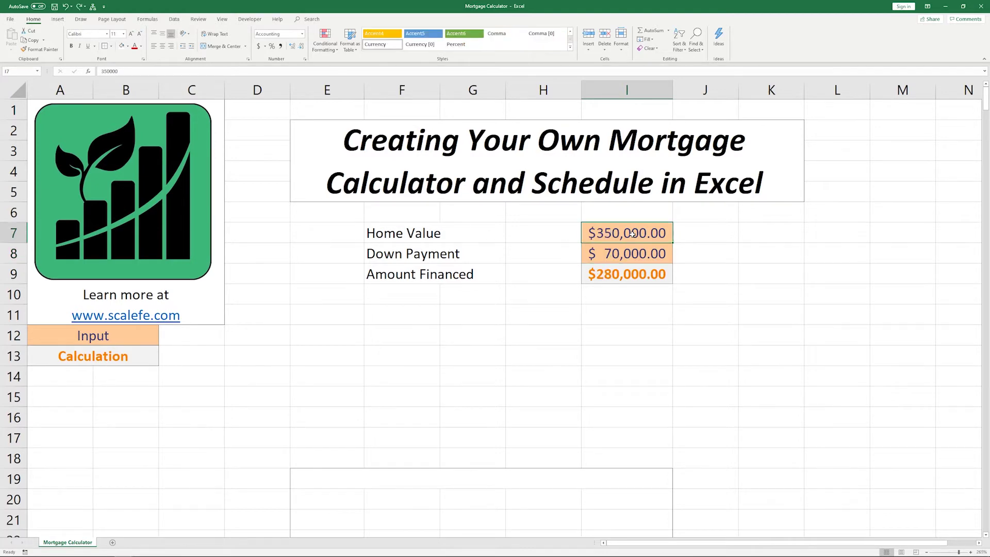
- Enter the labels Annual Interest Rate in F11 and Loan Term (Years) in F12
click(412, 312)
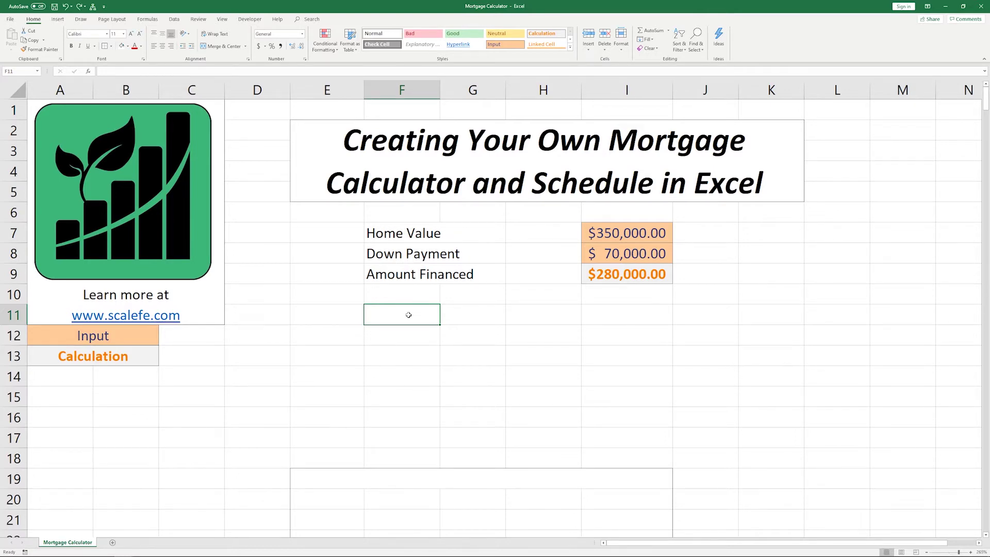
text(Annual )
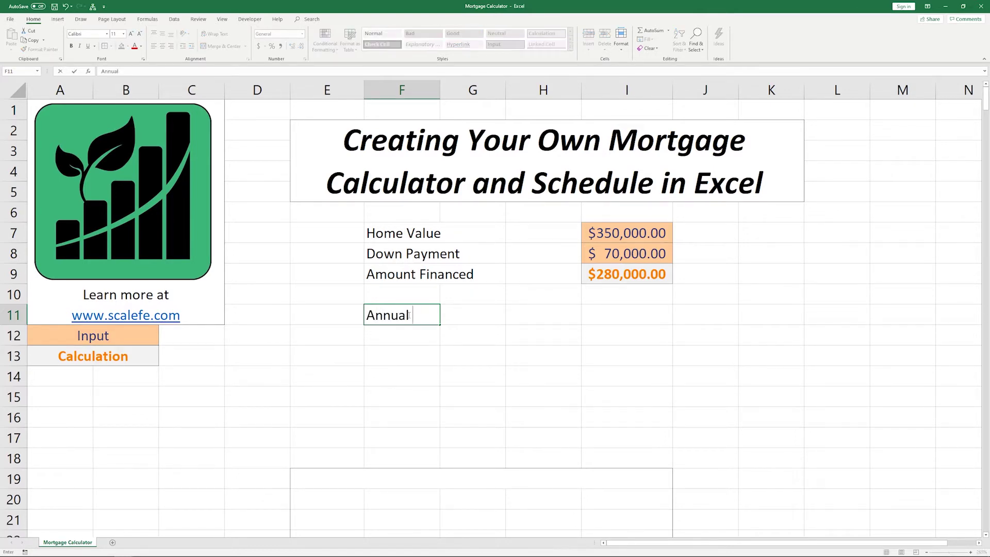
text(Interest Rate)
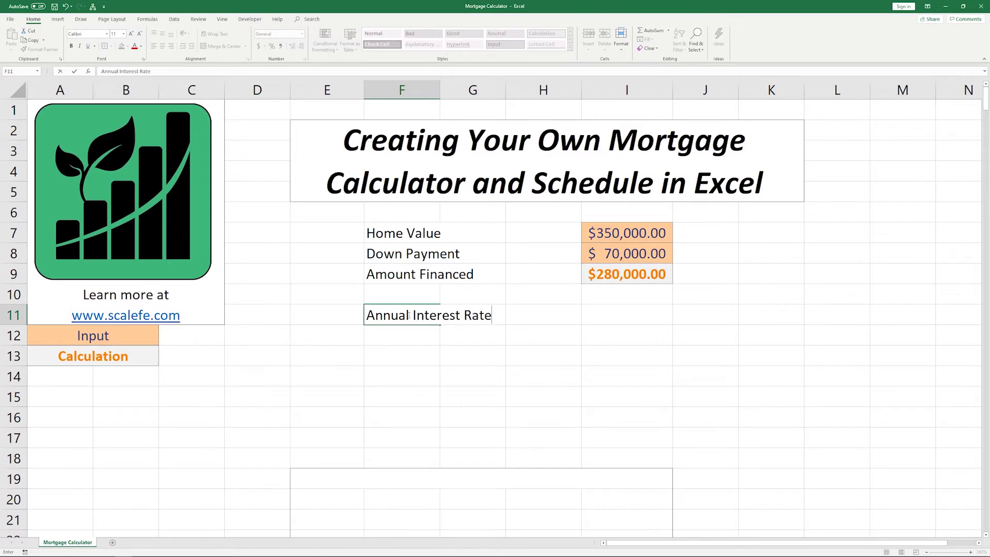
key(Return)
text(Loan )
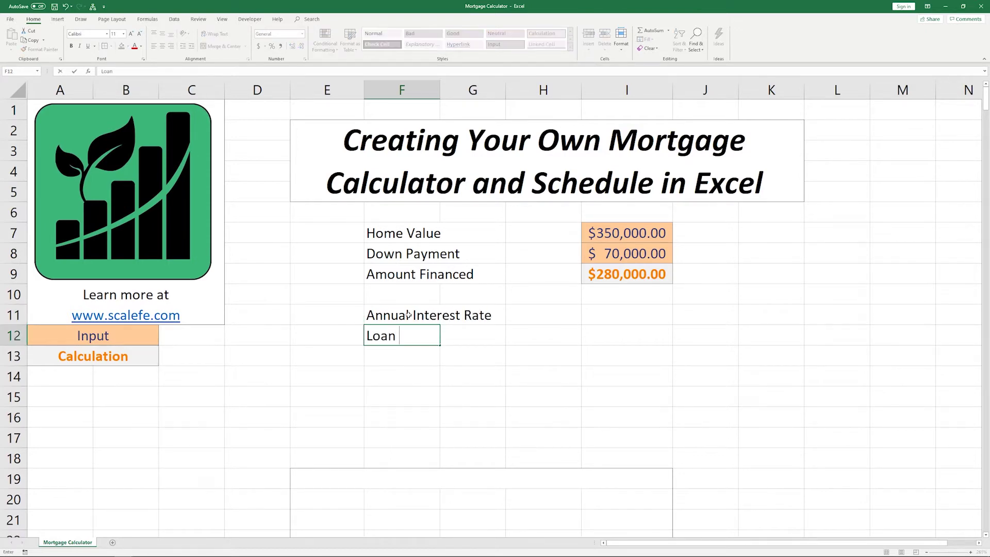
text(Term (Years))
key(Return)
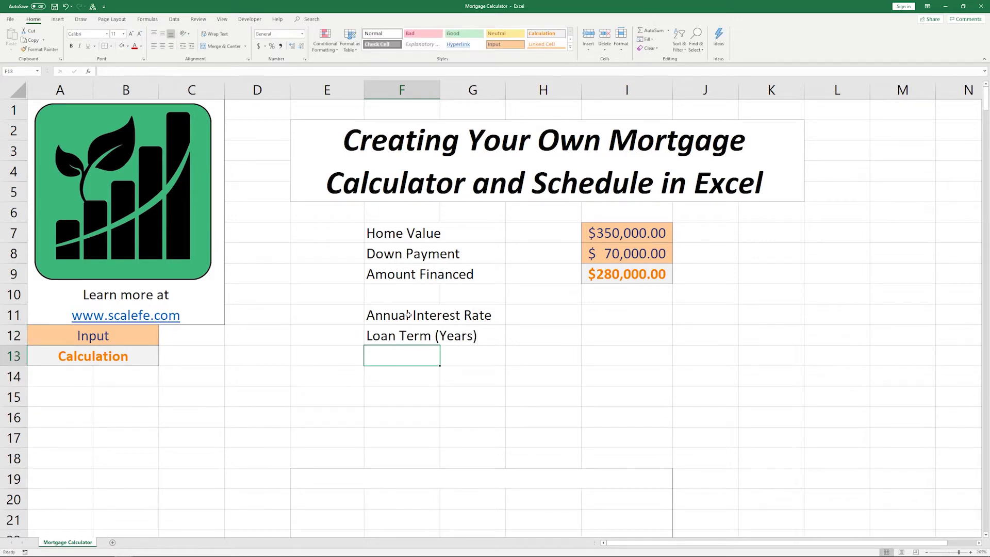
- Apply the Input cell style to I11 and I12 beside the interest rate and loan term labels
click(622, 321)
drag(623, 321, 623, 335)
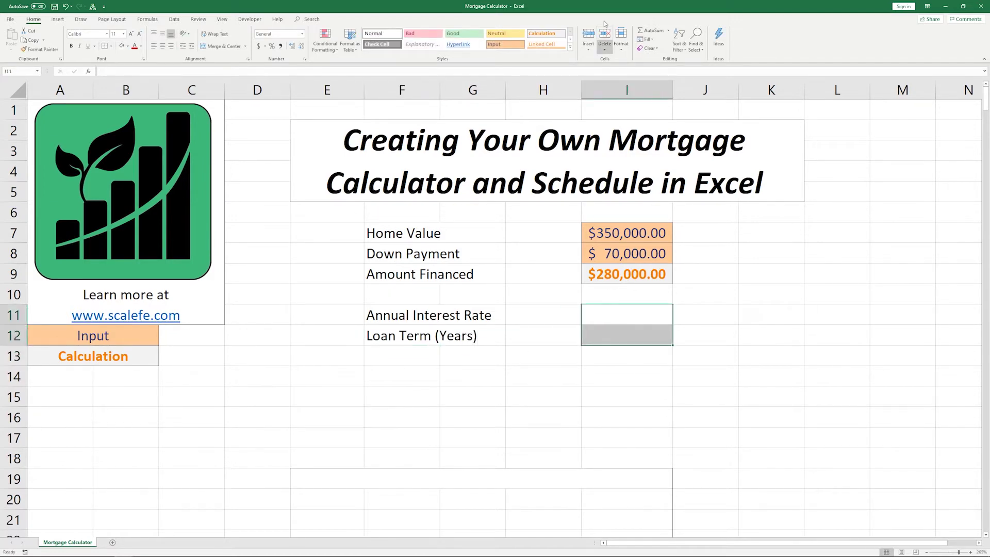
click(505, 44)
- Enter an annual interest rate of 3.5% in I11 and a loan term of 30 years in I12
click(623, 308)
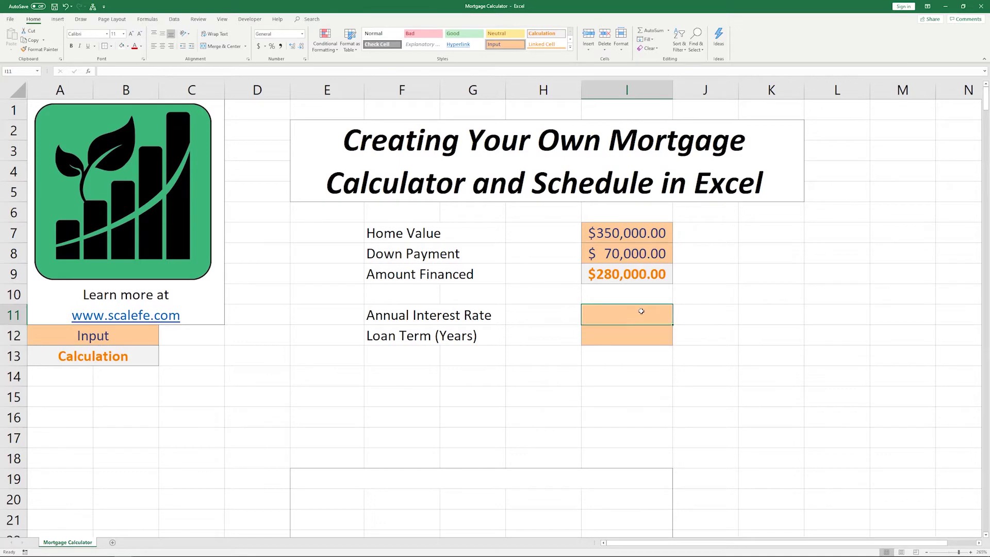
text(3.50%)
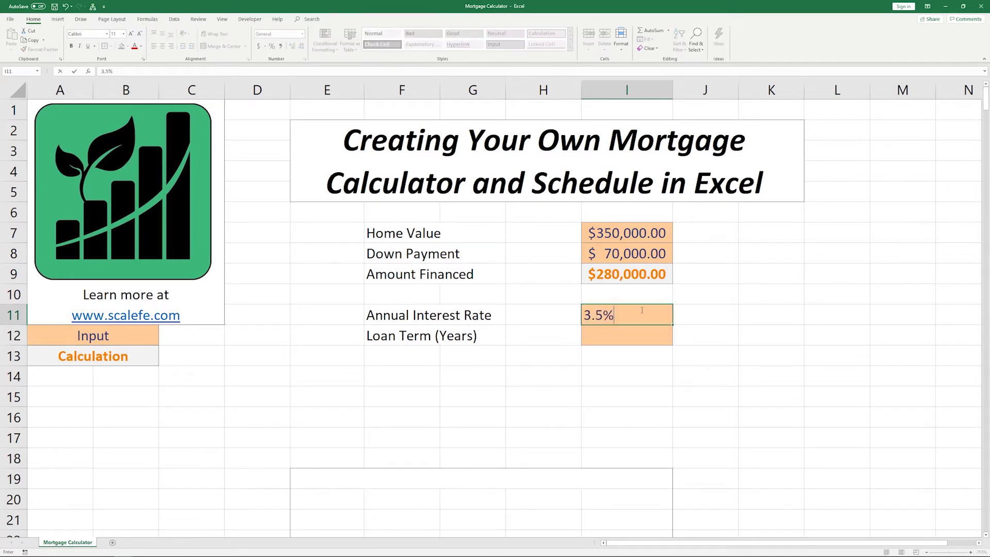
key(Return)
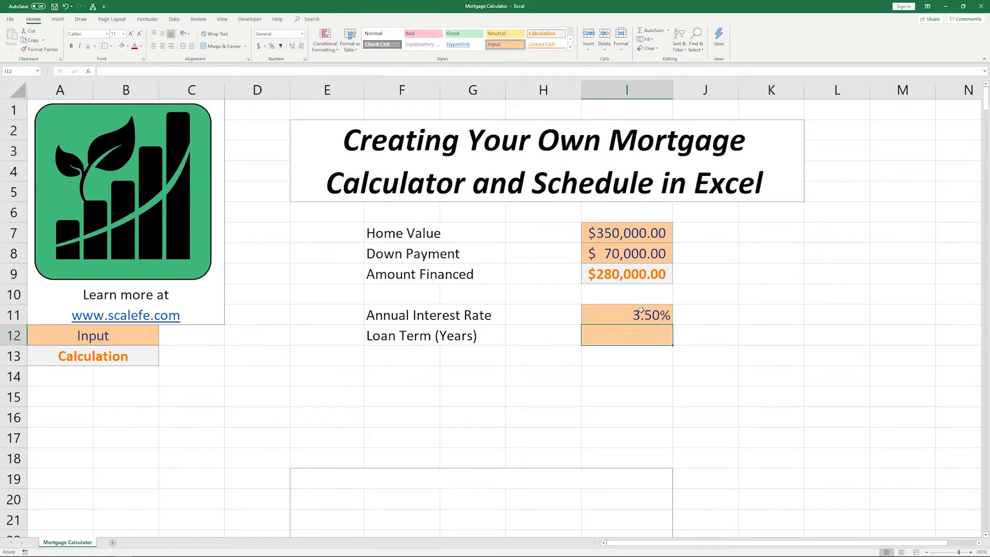
text(30)
key(Return)
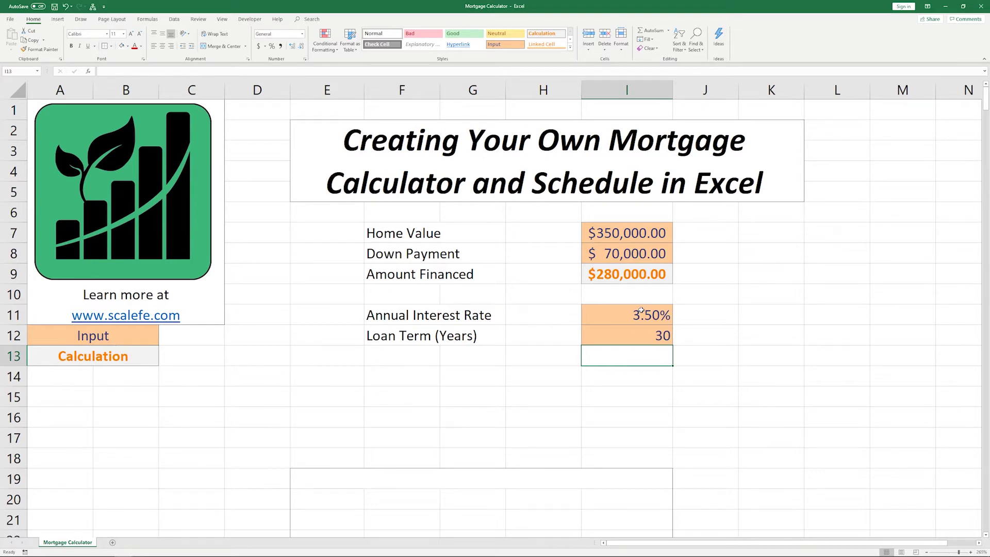
- Enter the labels Monthly Interest Rate in F14 and Loan Term (Months) in F15
click(400, 378)
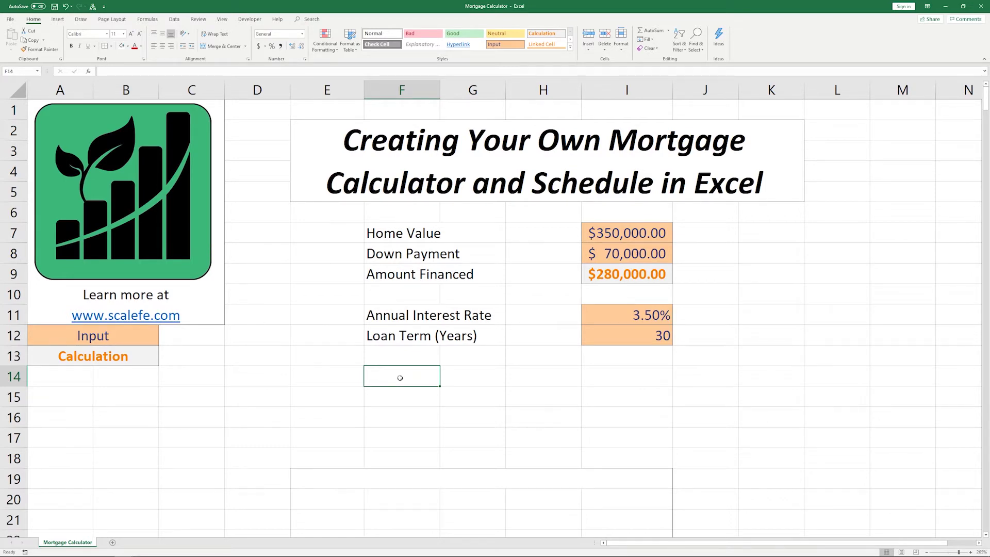
text(Mon)
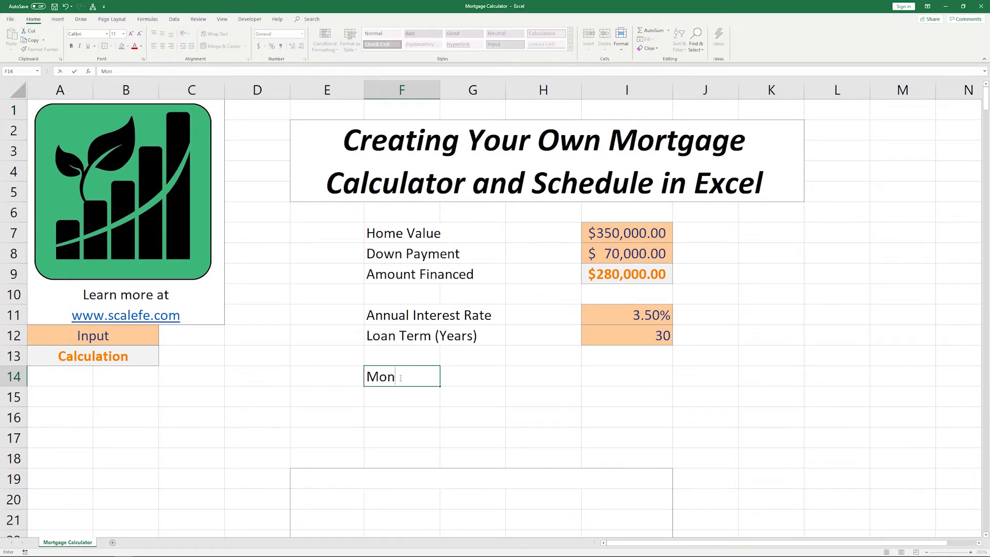
text(thly Interest Rate)
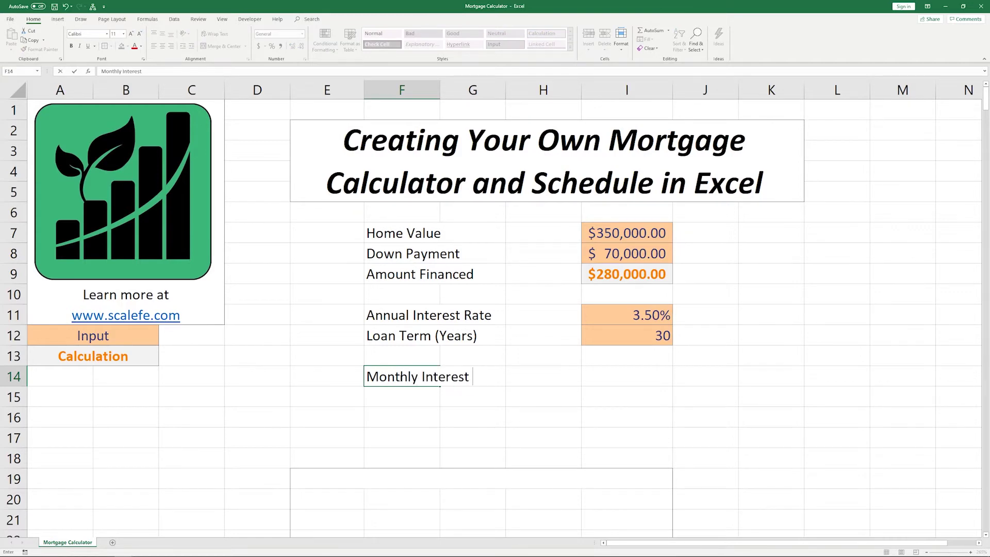
key(Return)
text(Loan T)
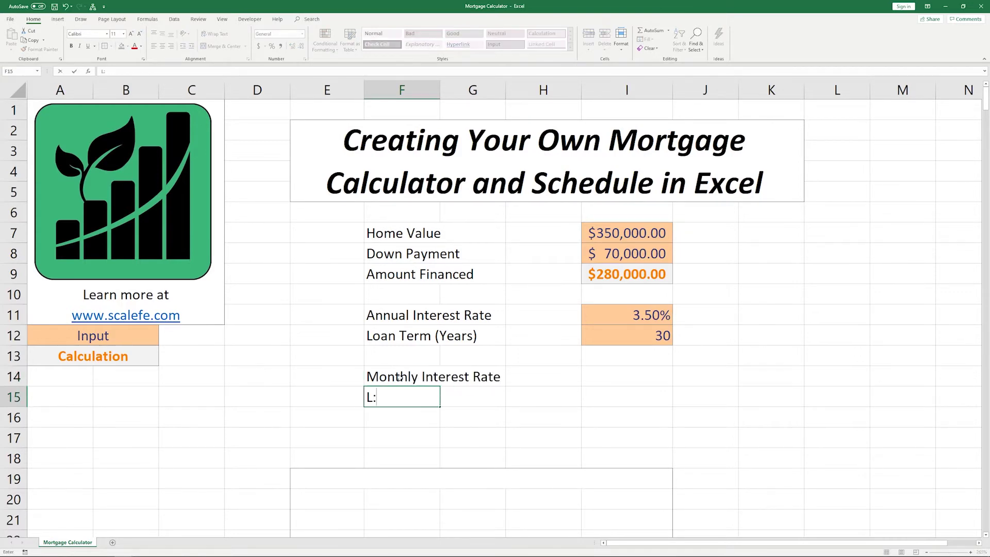
text(erm (Months))
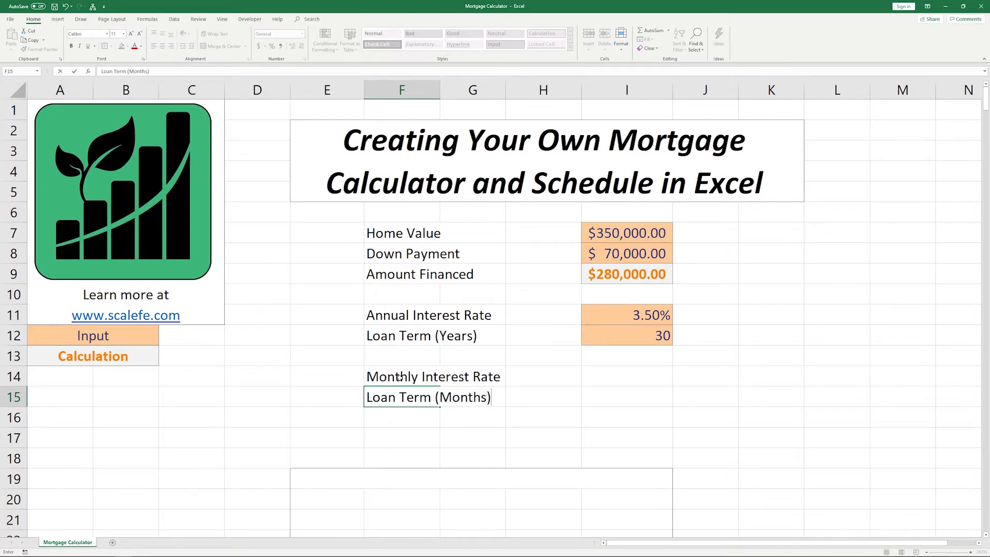
key(Return)
- Apply the Calculation cell style to I14 and I15 beside the monthly rate and term labels
click(615, 377)
drag(615, 377, 609, 395)
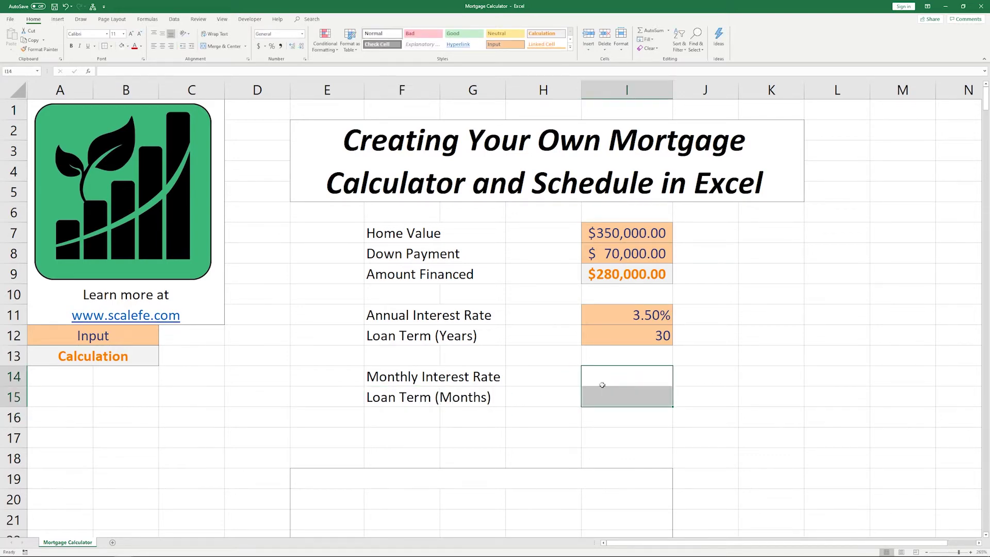
click(556, 36)
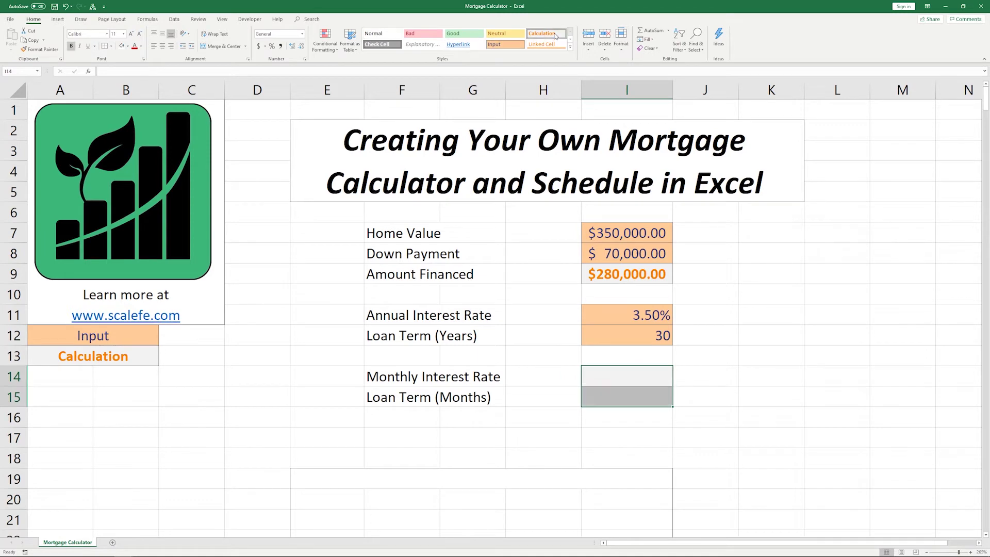
- Calculate the monthly interest rate in I14 with the formula =I11/12
click(613, 368)
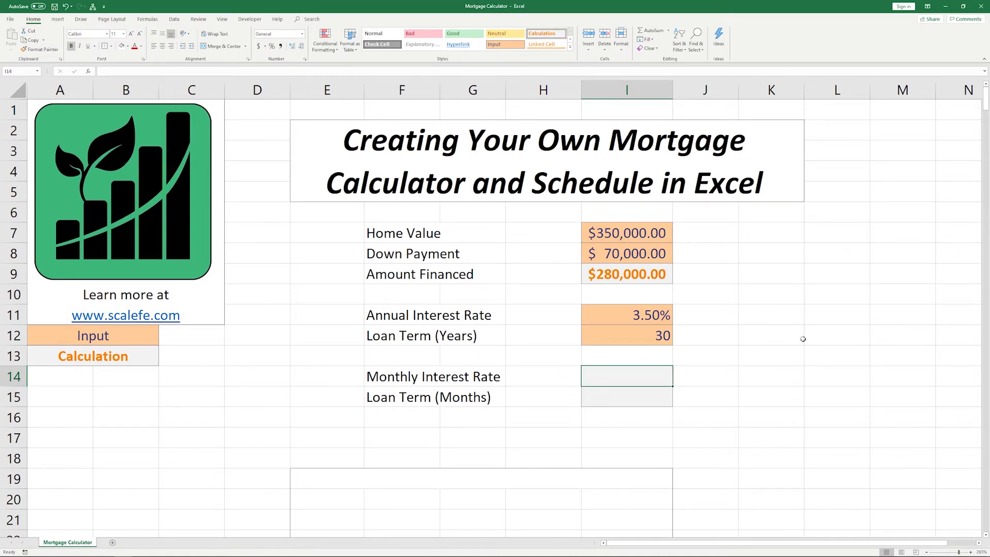
text(=)
key(Up)
key(Up)
key(Up)
text(/)
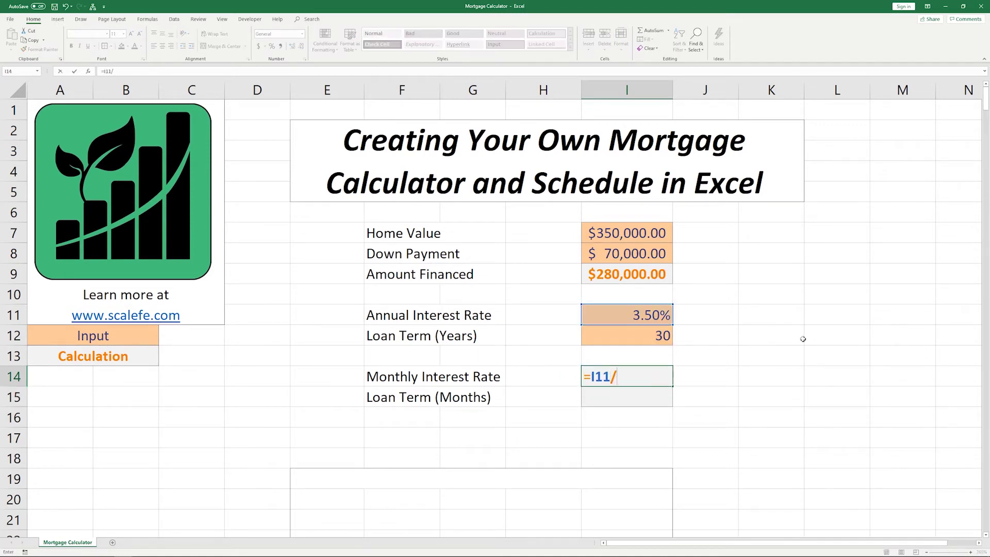
text(12)
key(Return)
- Calculate the loan term in months in I15 with the formula =I12*12
text(=)
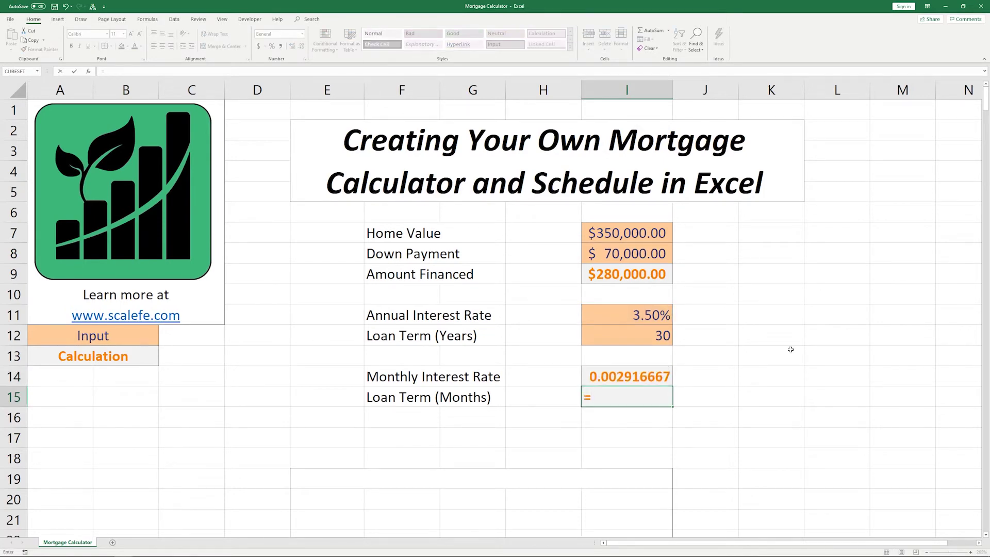
click(650, 341)
text(*12)
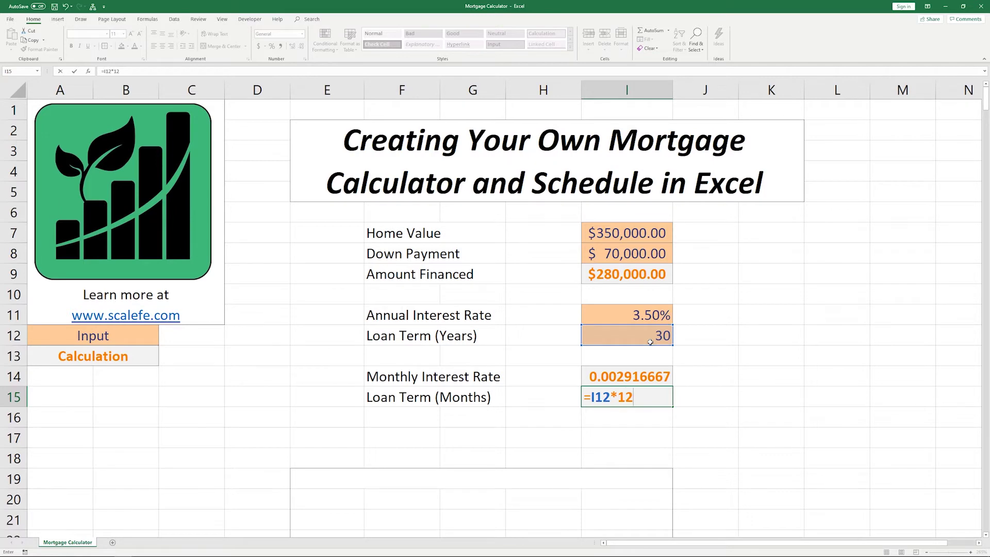
key(Return)
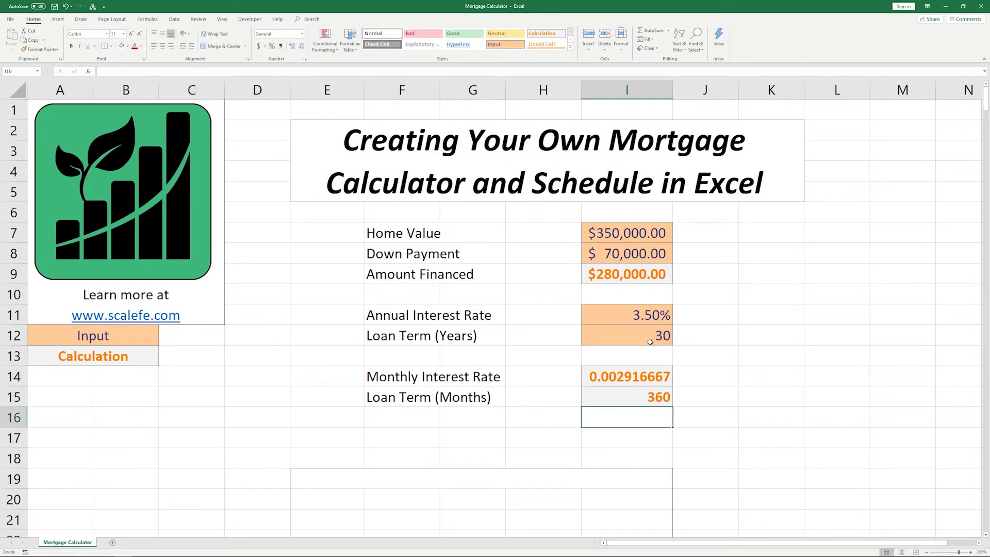
- Format the monthly interest rate in I14 as a percentage with two decimal places
click(632, 379)
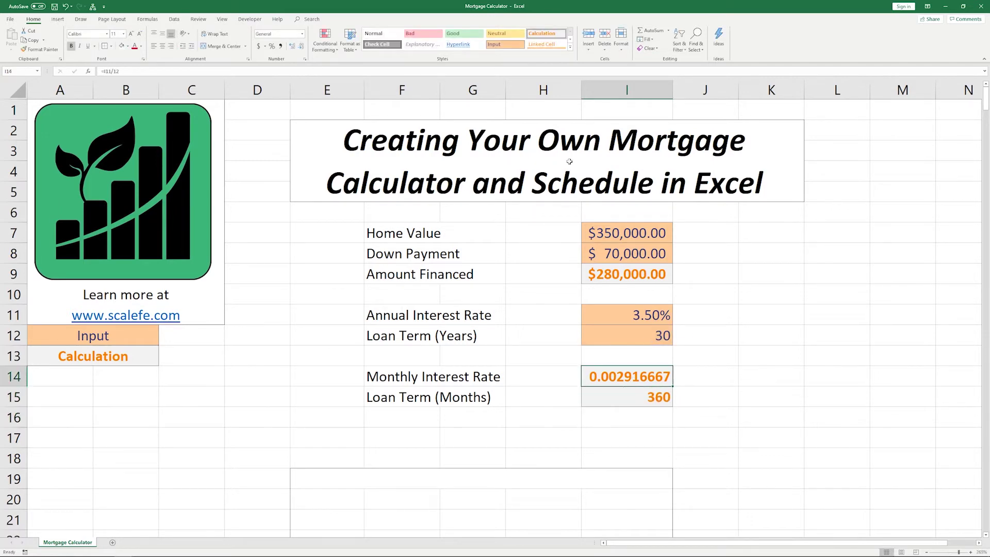
click(273, 46)
click(293, 46)
click(292, 46)
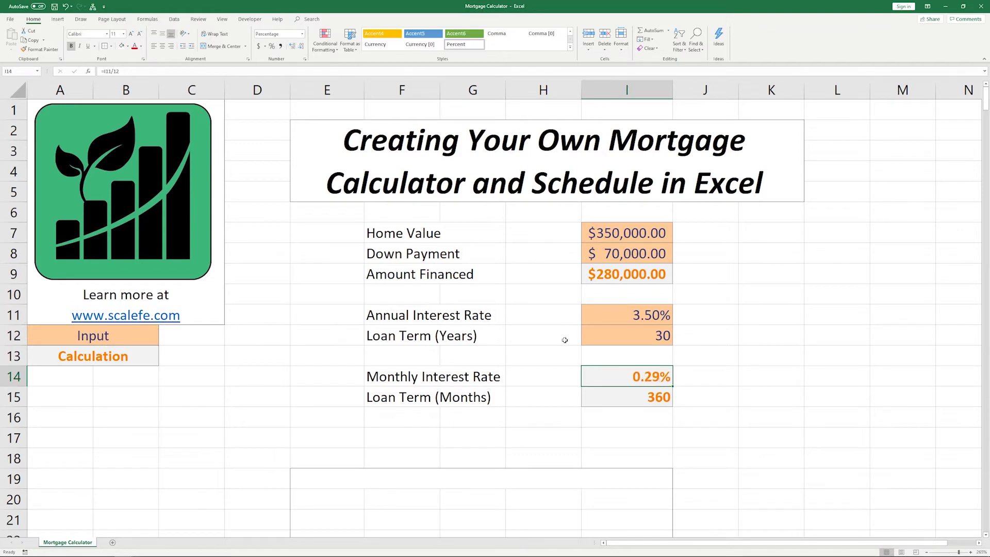
- Enter the label Monthly Payment in F17
click(415, 436)
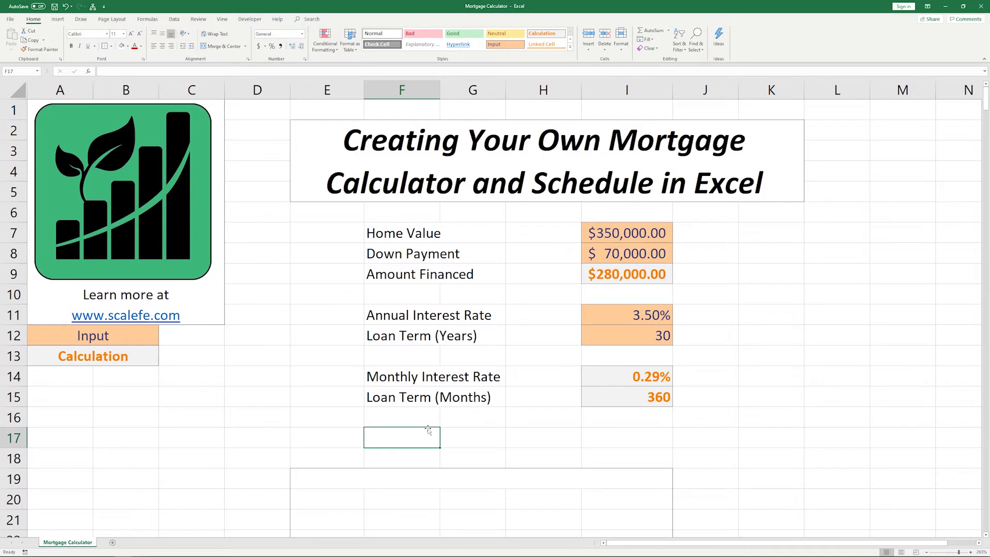
text(Monthly )
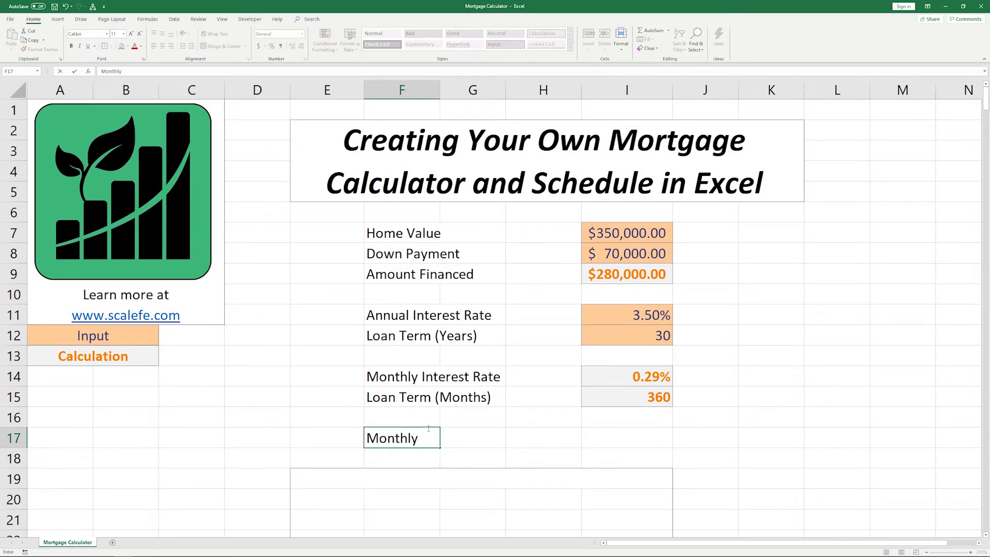
text(Payments)
key(BackSpace)
key(Return)
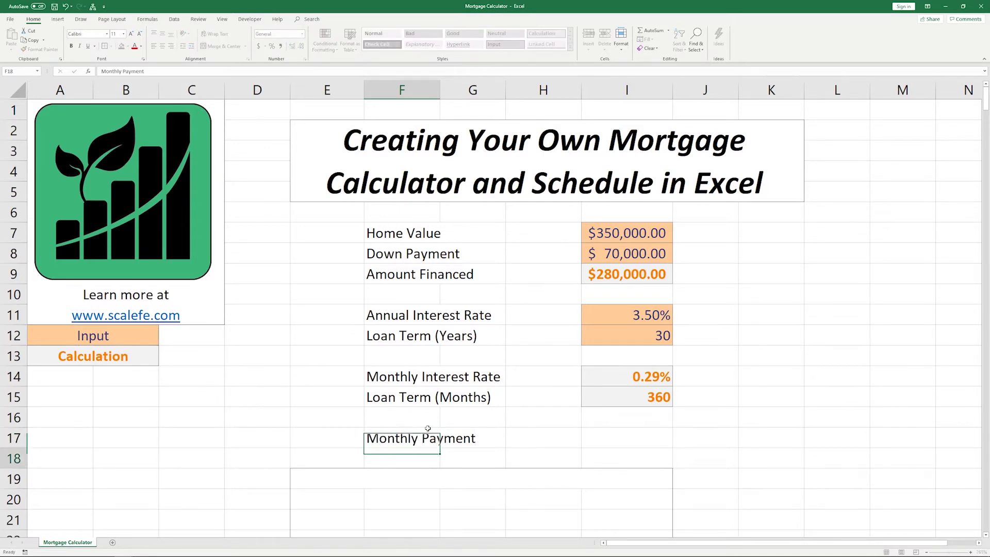
- Apply the Calculation cell style to I17 beside the Monthly Payment label
key(Up)
key(Right)
key(Right)
key(Right)
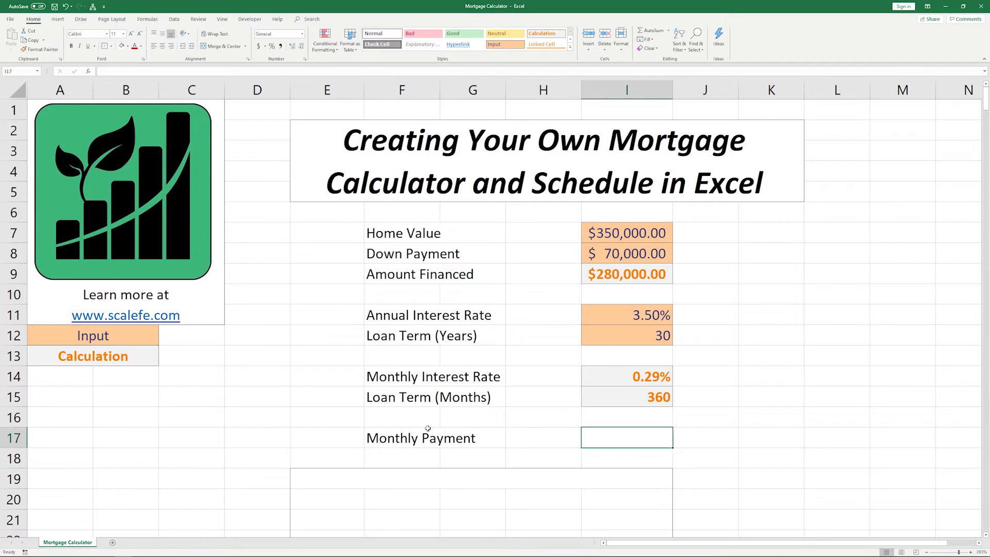
click(549, 33)
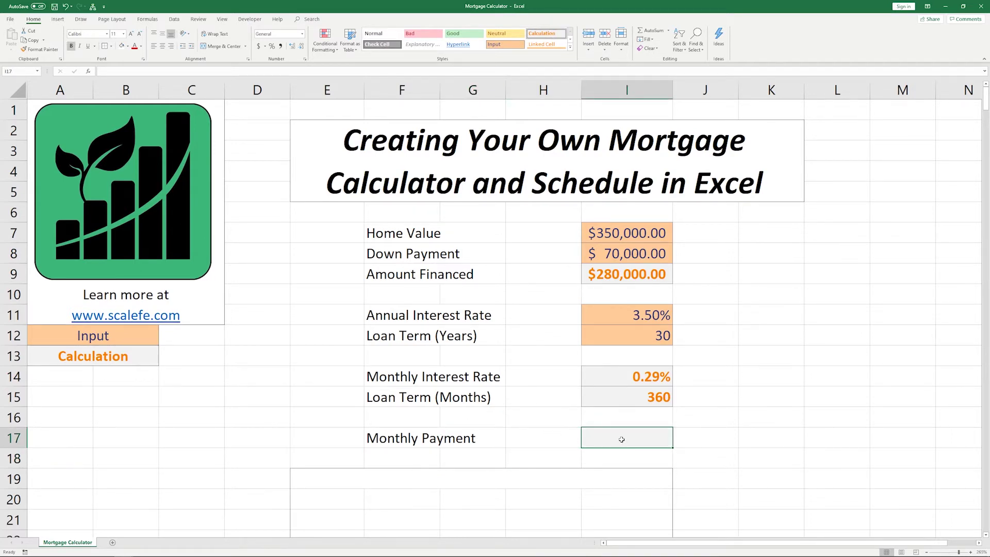
- Calculate the monthly payment in I17 with =-PMT(I14,I15,I9) and give it the Accounting number format
text(=-pm)
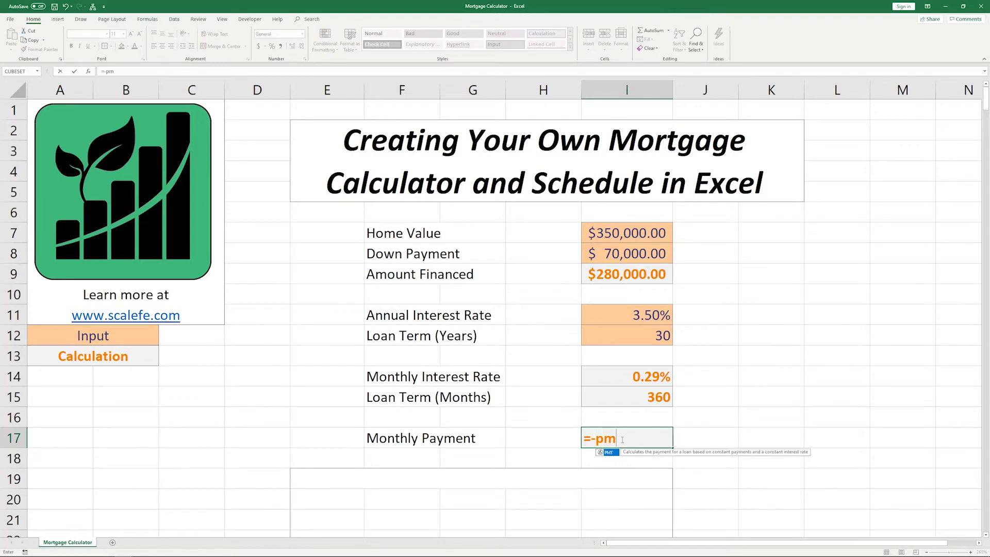
text(t)
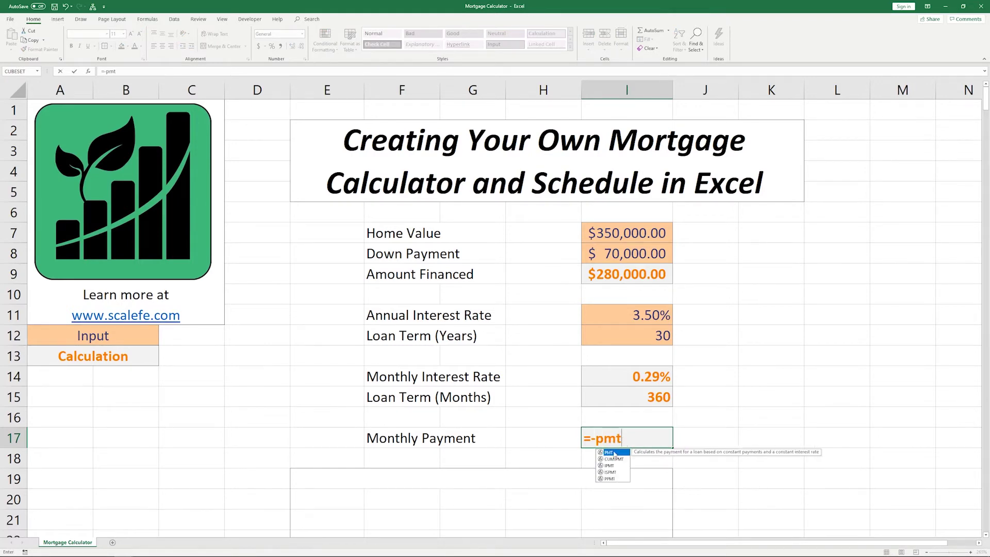
double_click(616, 453)
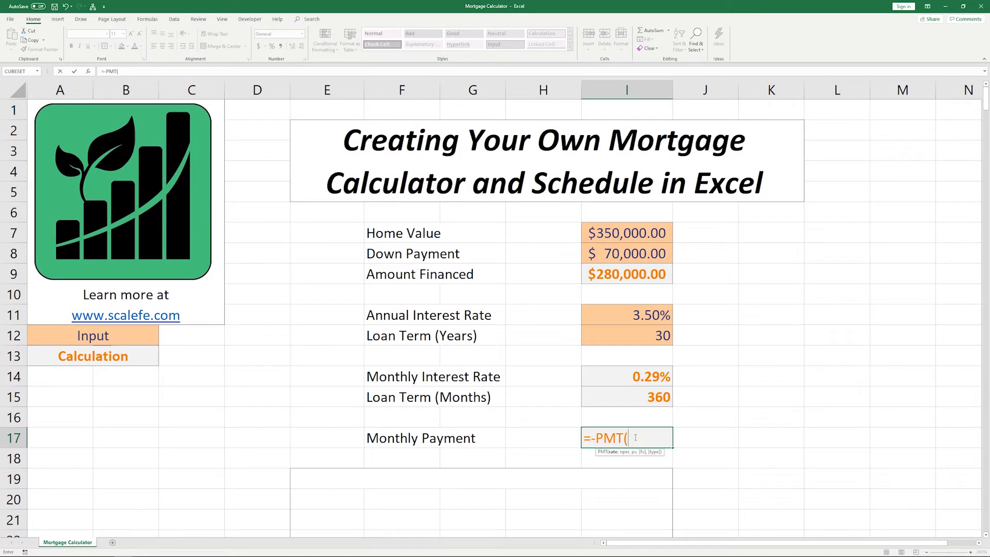
click(653, 382)
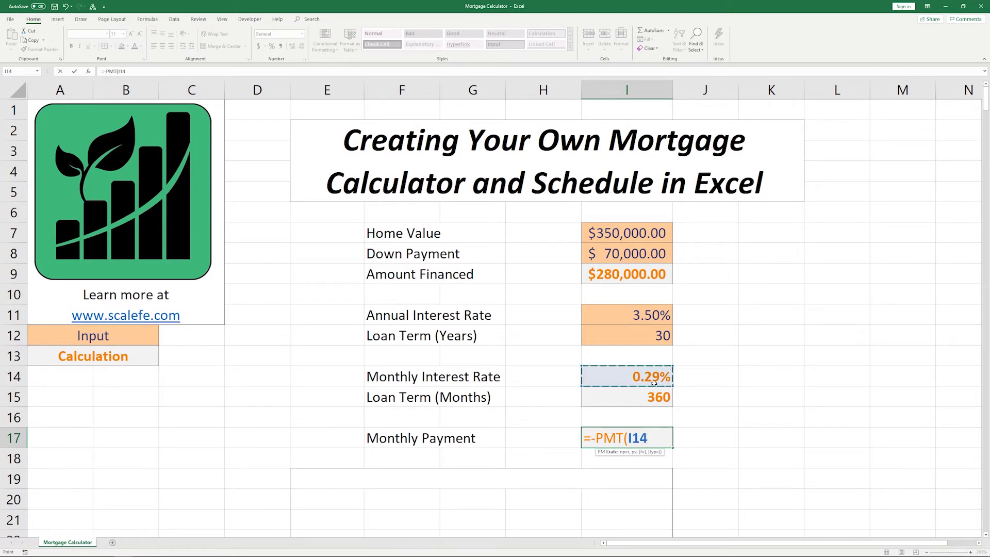
text(,)
click(651, 397)
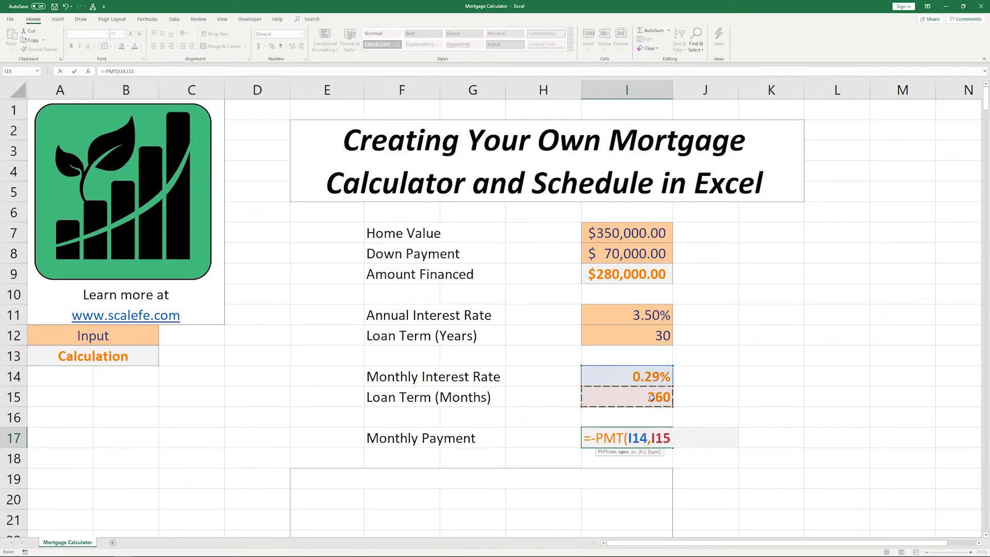
text(,)
click(631, 277)
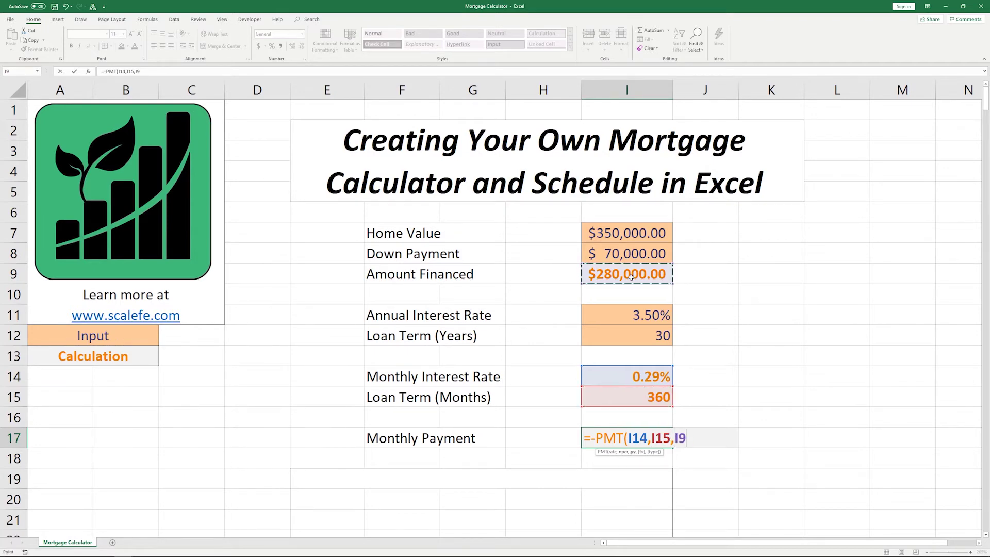
text())
key(Return)
key(Up)
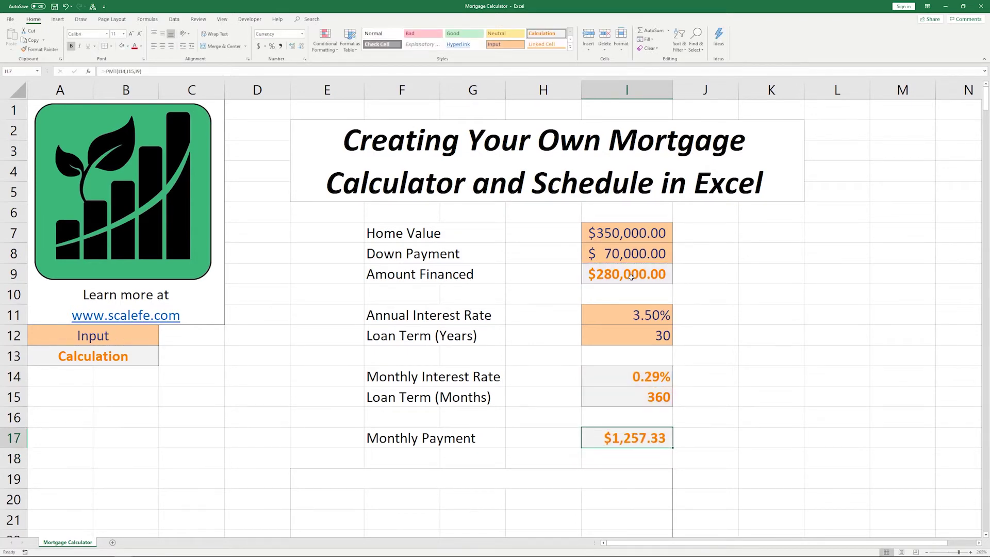
click(258, 47)
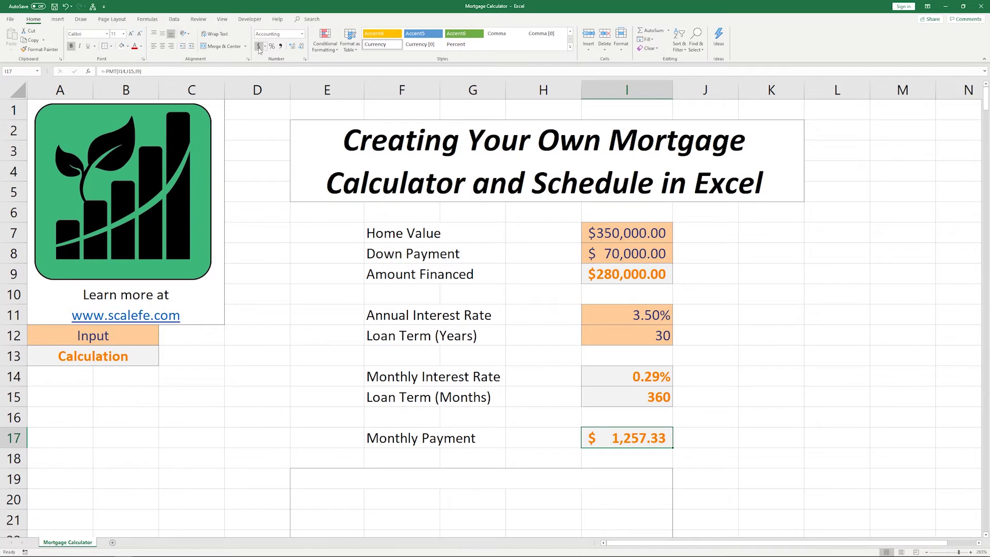
- Test the payment formula with a 3.25% rate in I11 and a 15-year term in I12, and undo both changes
click(644, 319)
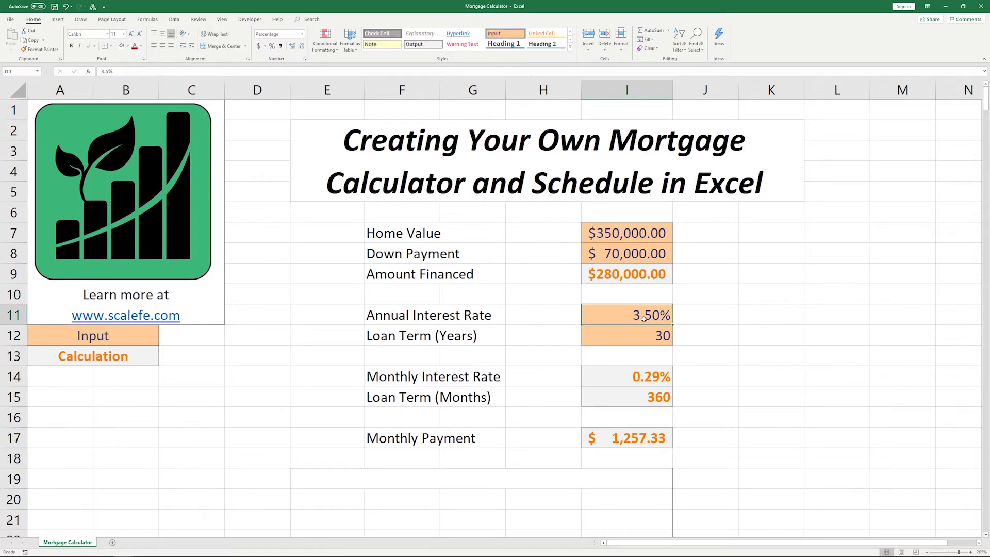
text(3.25)
key(Return)
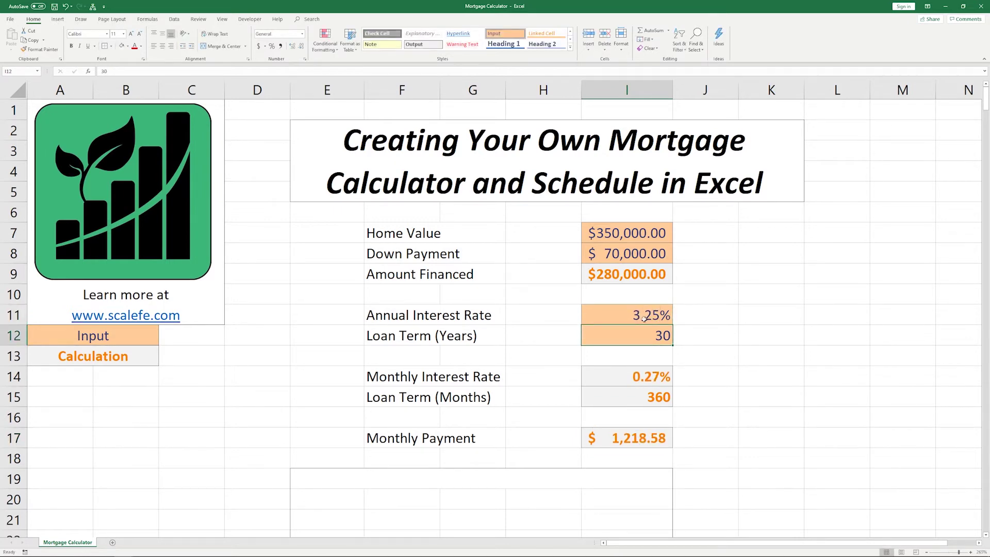
text(15)
key(Return)
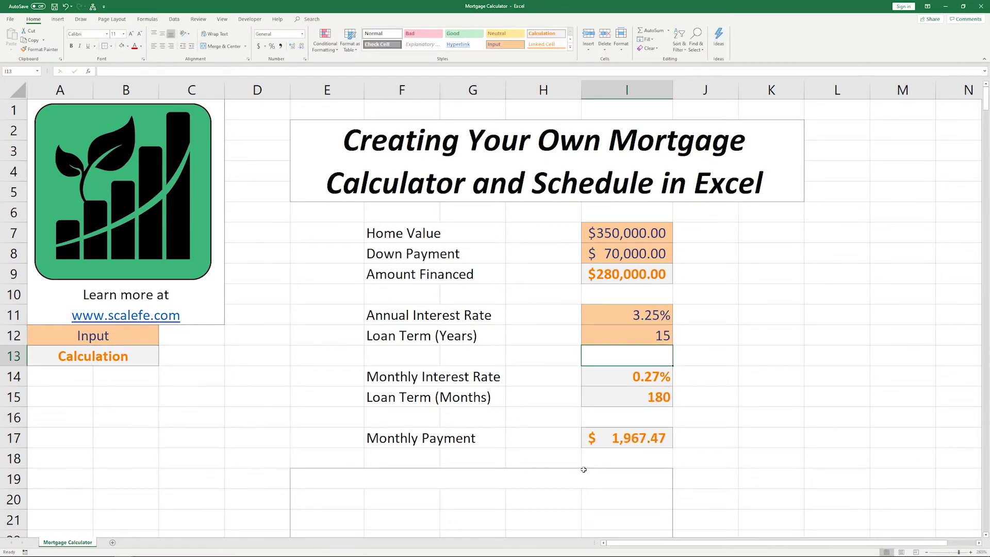
key(ctrl+z)
key(ctrl+z)
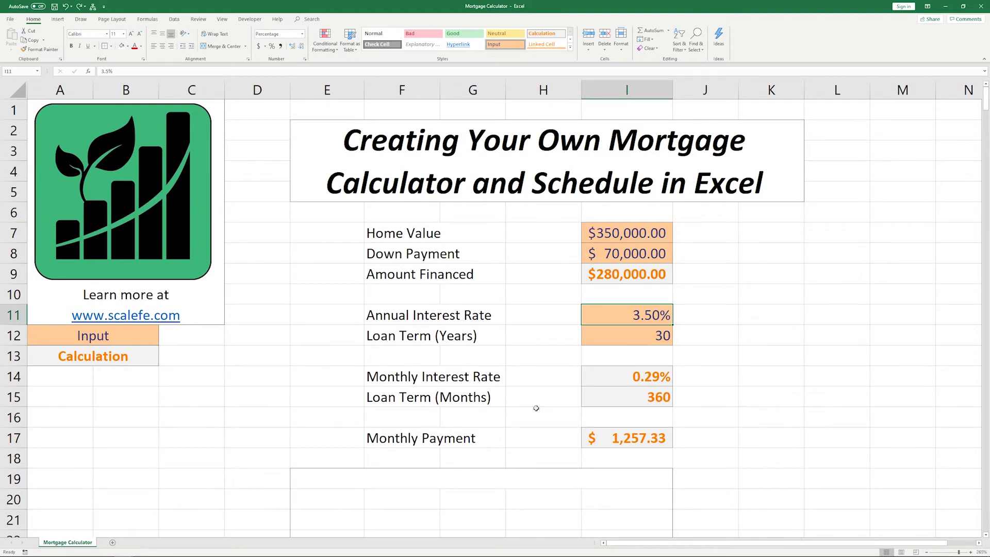
- Enter the heading Loan Schedule in the merged cell E19
click(500, 475)
text(L)
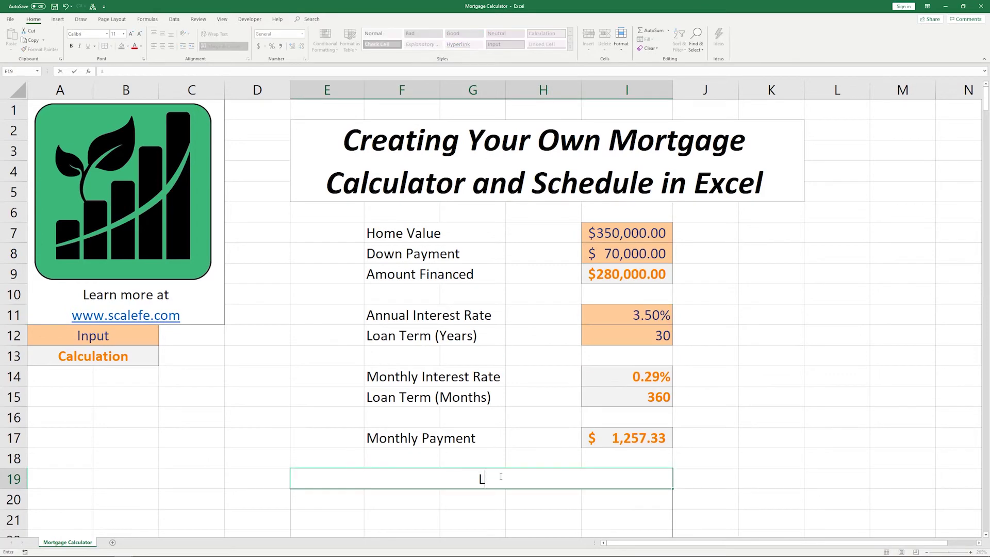
text(oan Schedule)
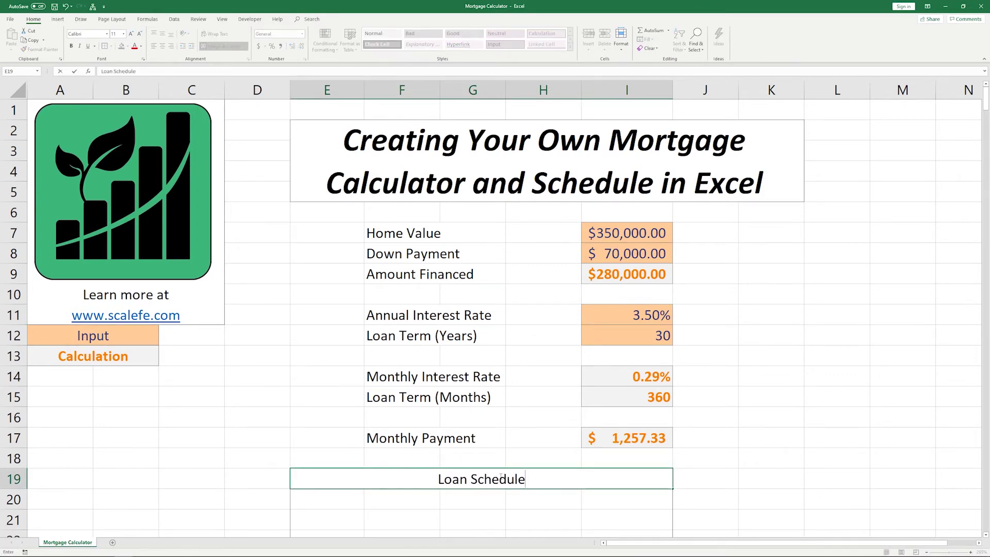
key(Return)
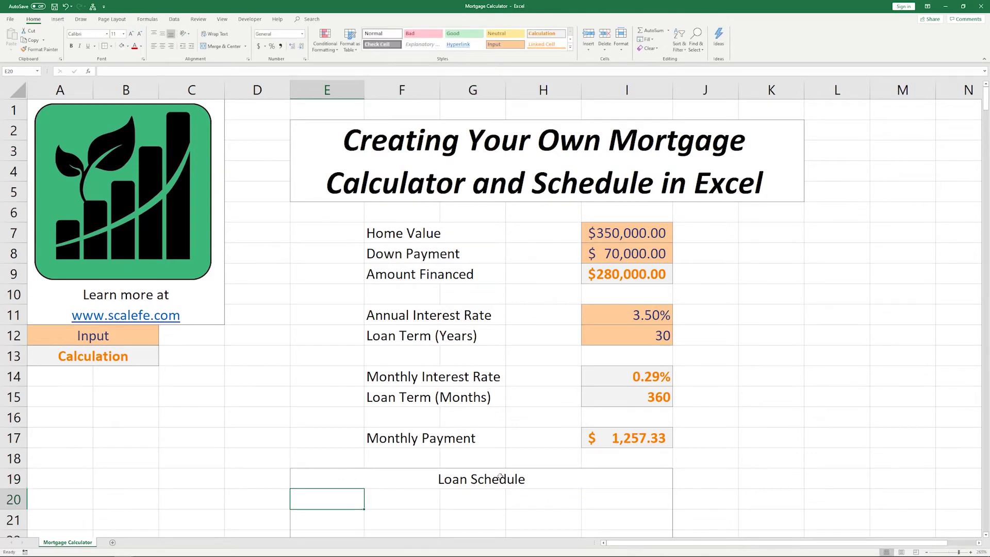
- Enter the column headings Payment #, Payment, Interest, Principal and Loan Balance in E20:I20 under the Loan Schedule heading
text(Payment )
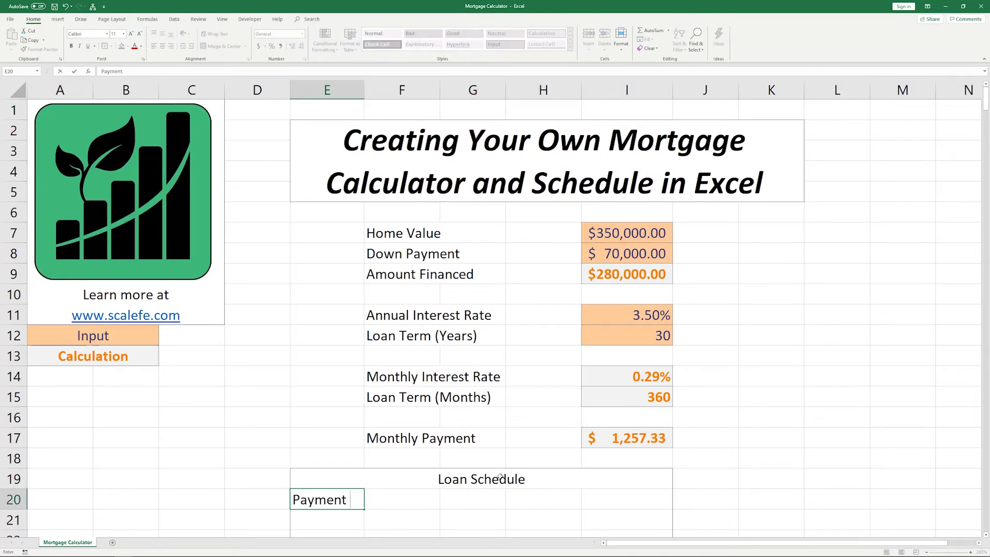
text(#)
key(Tab)
text(Payment)
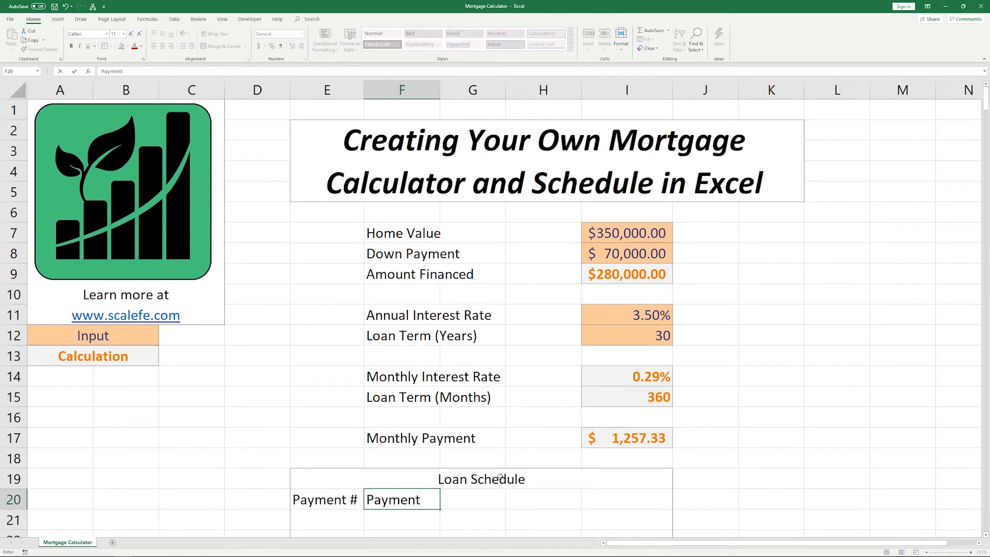
key(Tab)
text(Interest)
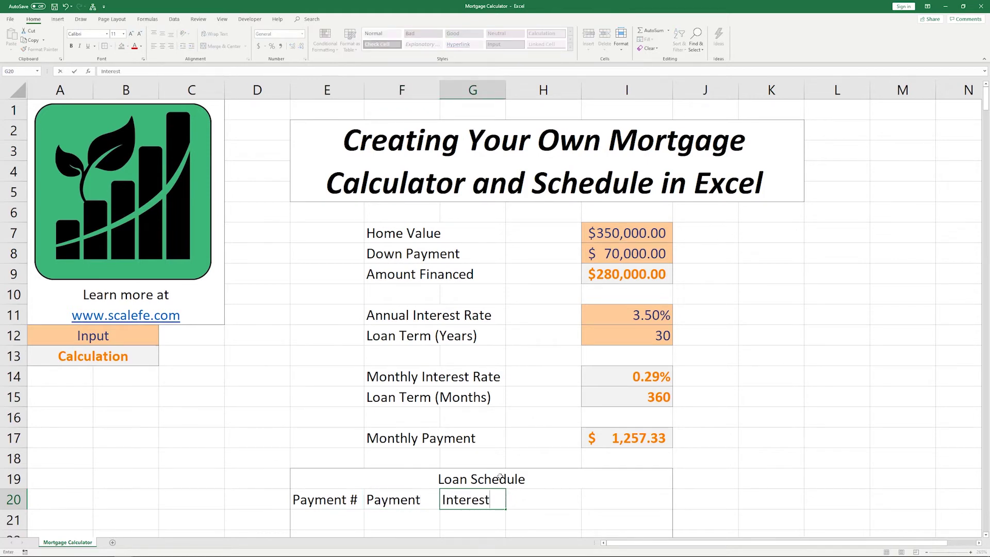
key(Tab)
text(Principal)
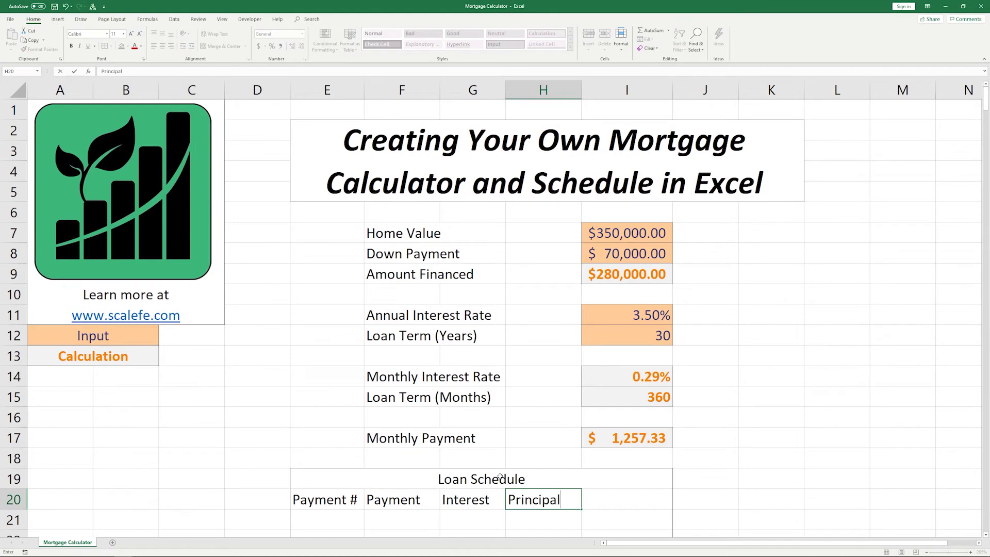
key(Tab)
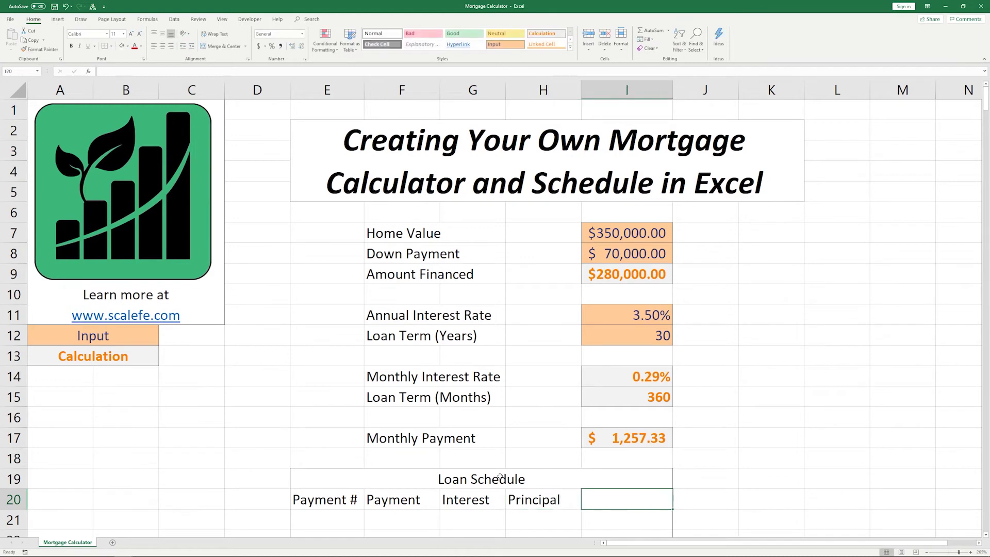
text(Loan Balance)
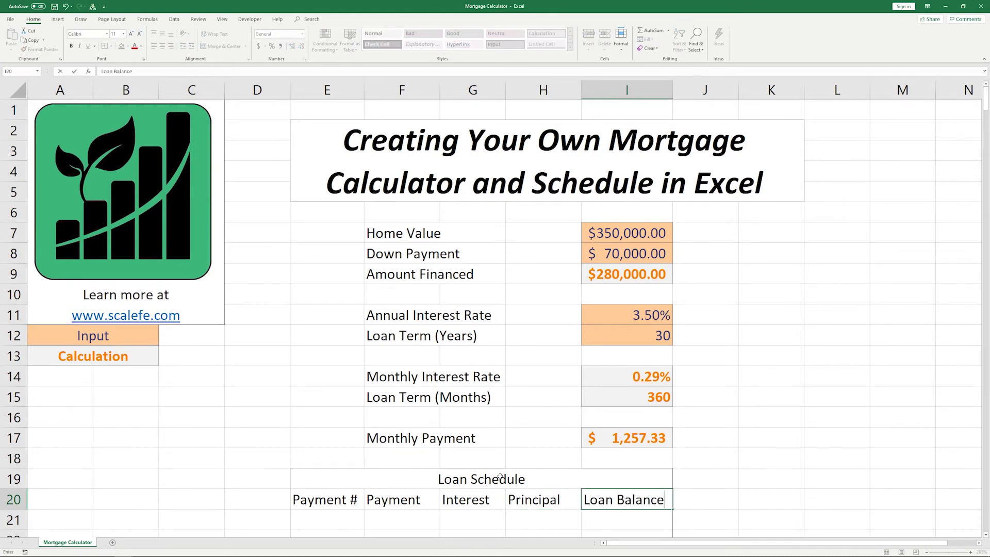
key(Return)
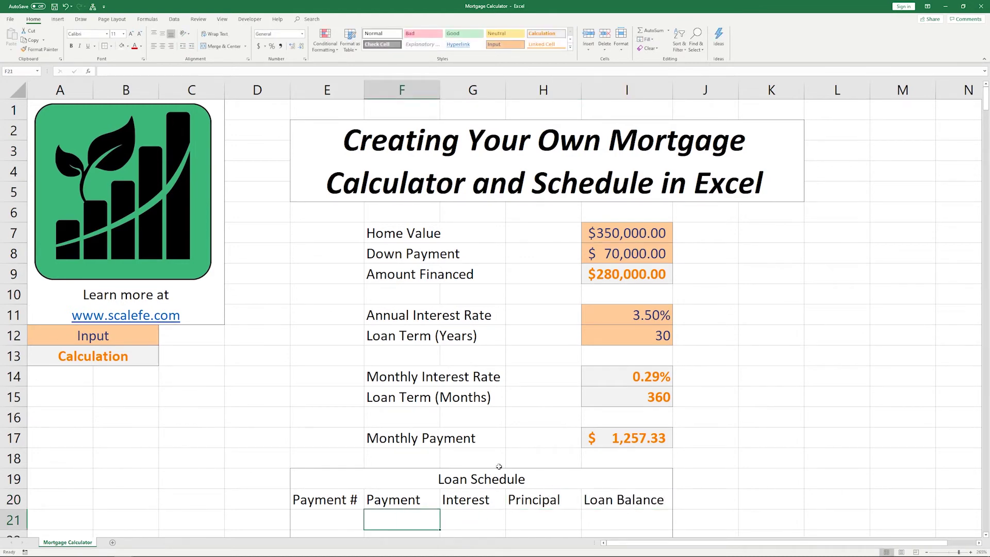
- Fill the opening schedule row 21 with payment number 0 in E21 and the loan balance formula =I9 in I21
scroll(460, 447, down, 2)
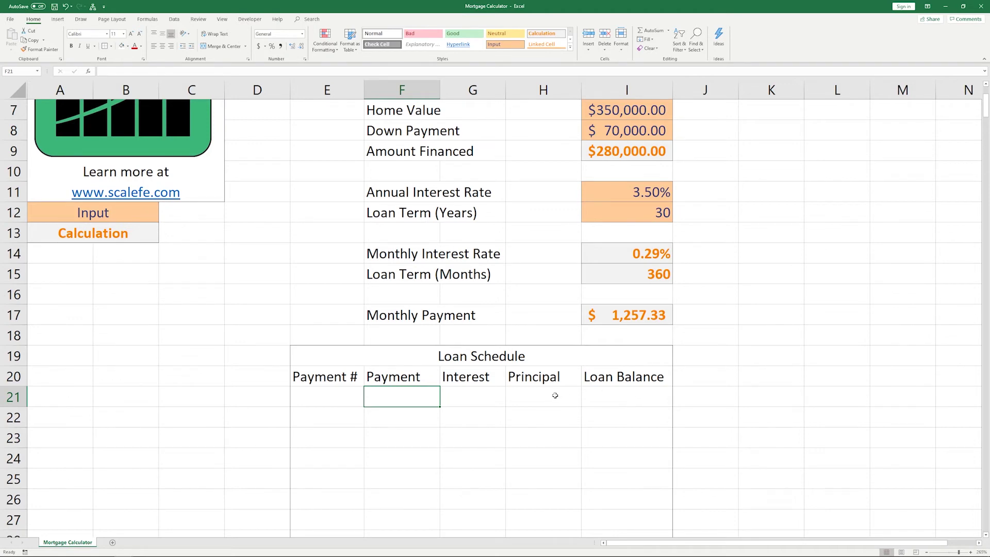
click(325, 403)
text(0)
key(Return)
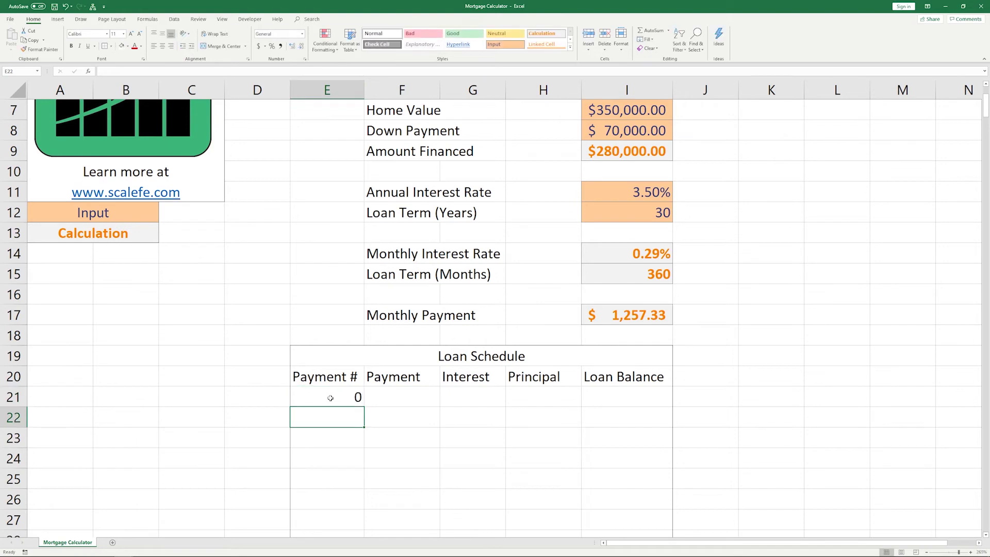
scroll(489, 415, up, 1)
click(594, 467)
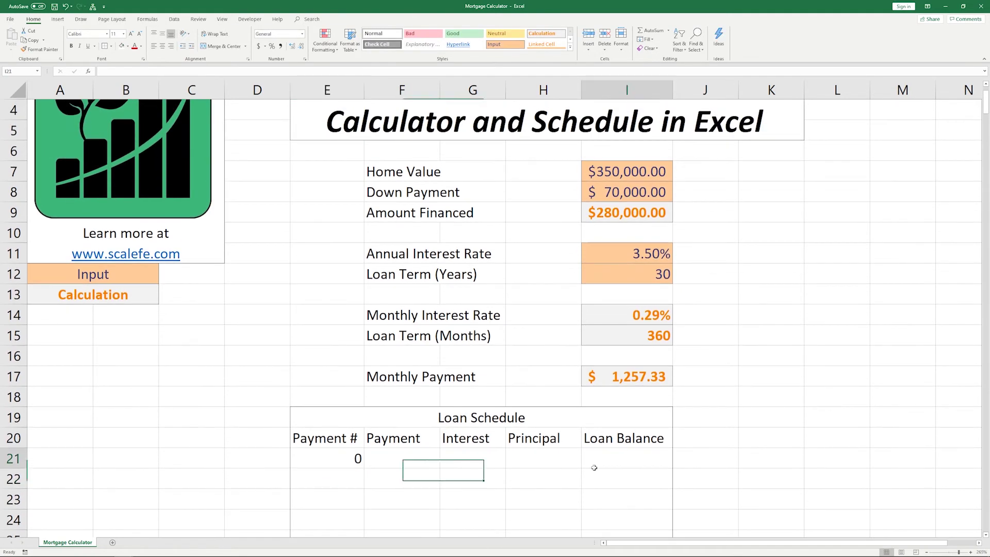
text(=)
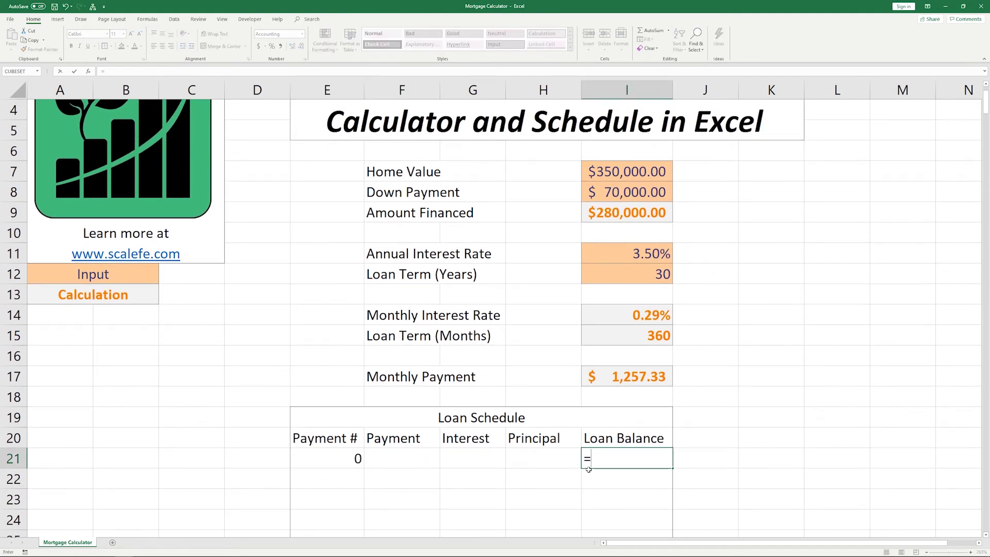
click(639, 216)
key(Return)
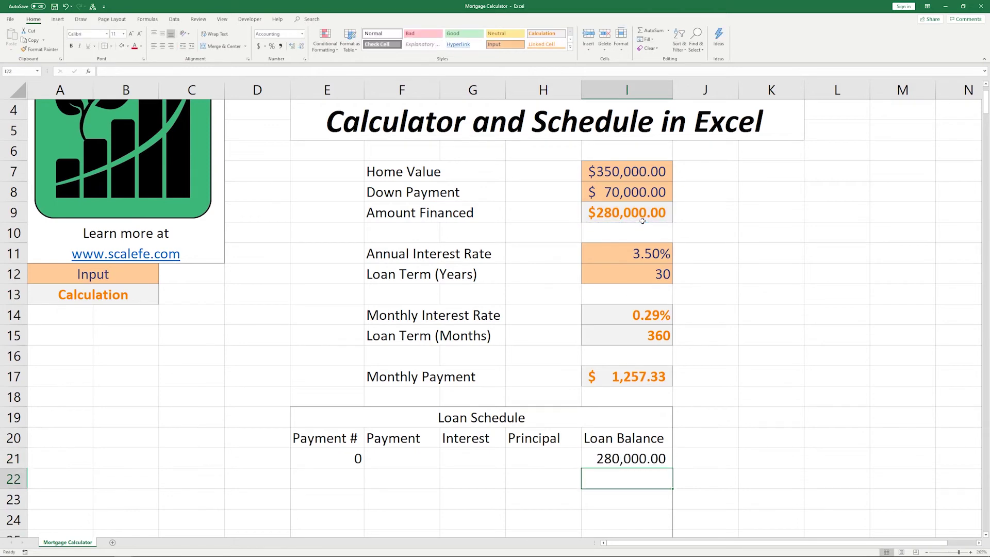
- Enter payment number 1 in E22 and link its payment in F22 to the monthly payment with =$I$17
click(425, 477)
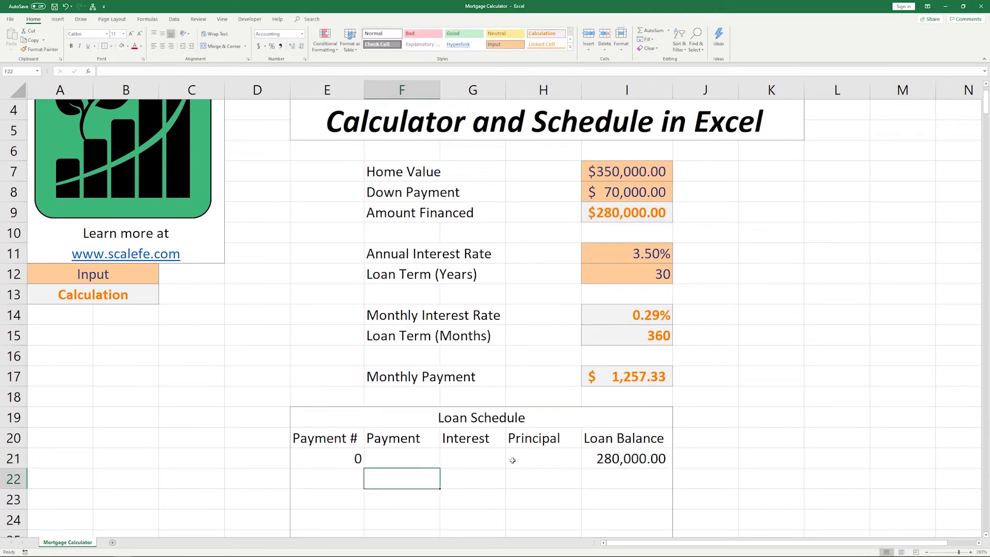
click(327, 479)
text(1)
key(Return)
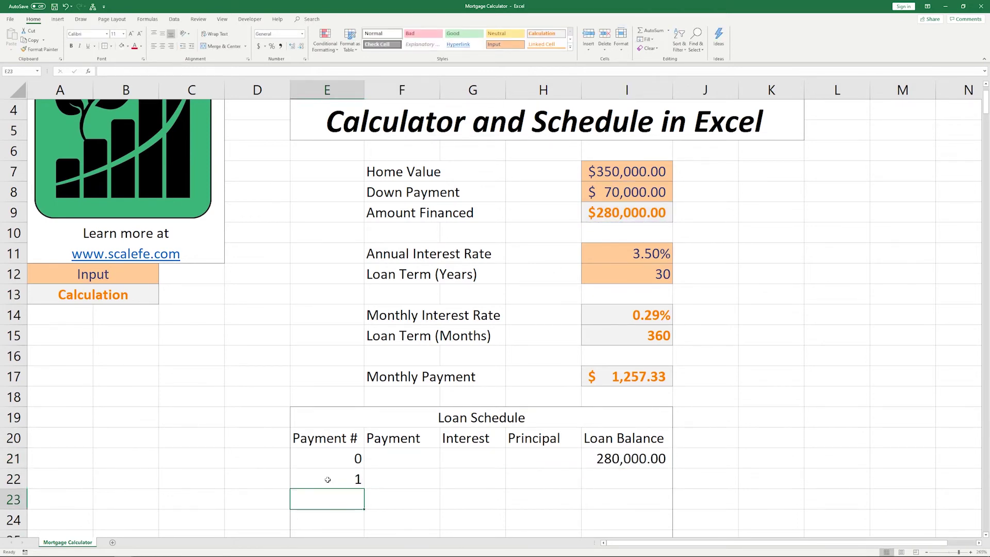
key(Up)
key(Right)
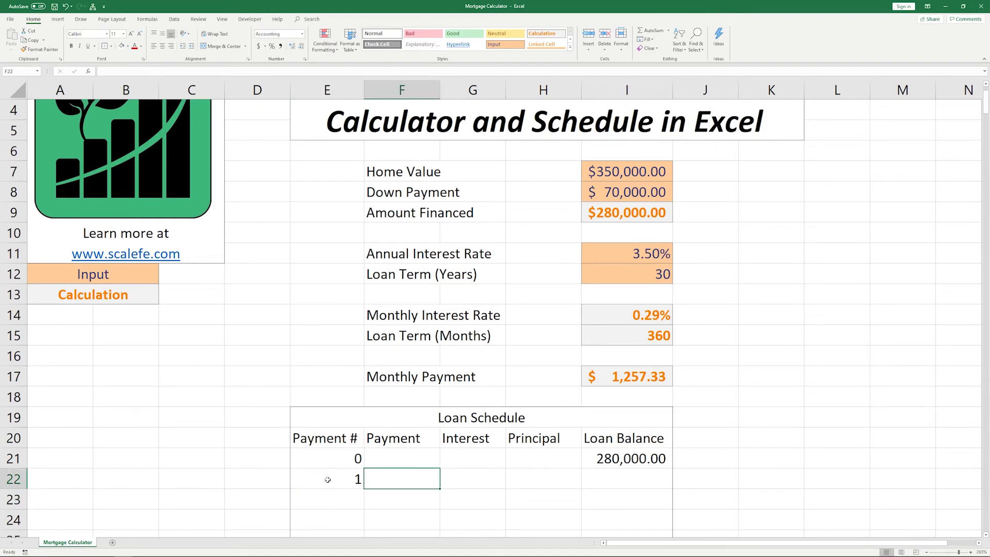
text(=)
click(641, 377)
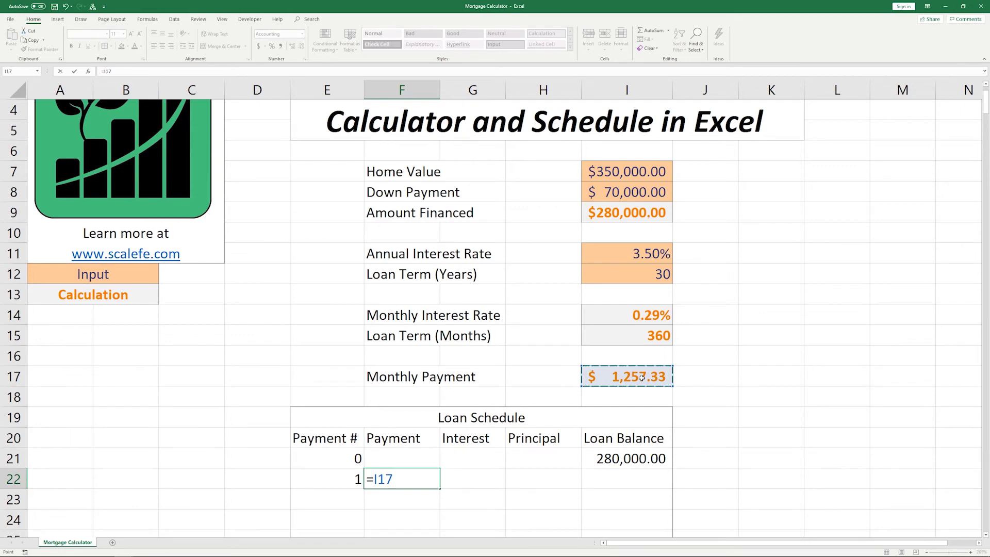
key(F4)
key(Return)
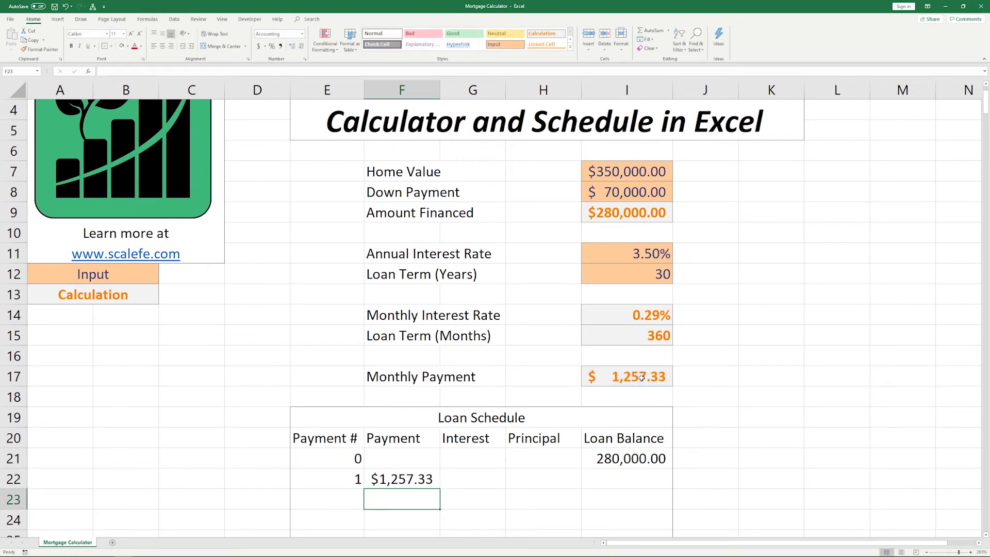
- Calculate the first payment's interest in G22 with =$I$14*I21
key(Up)
key(Right)
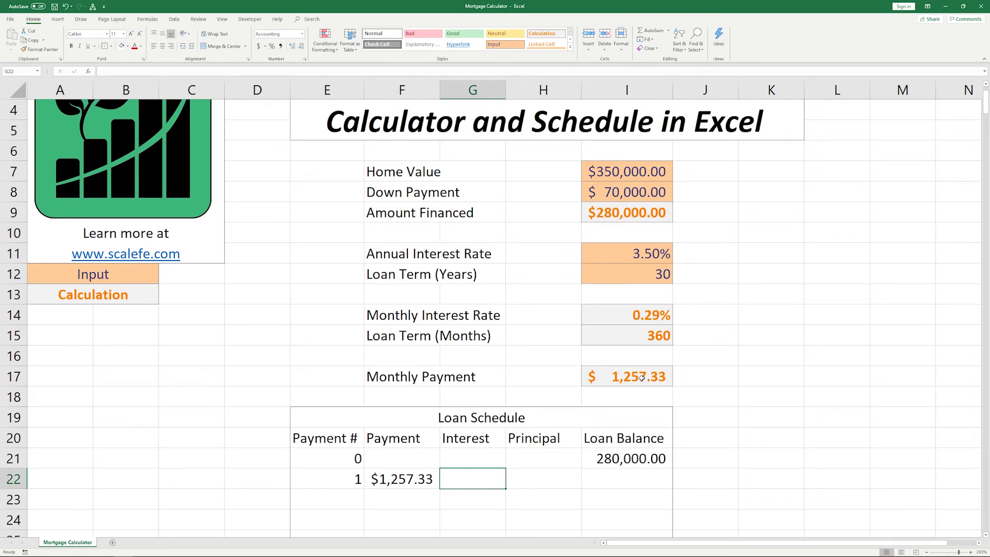
text(=)
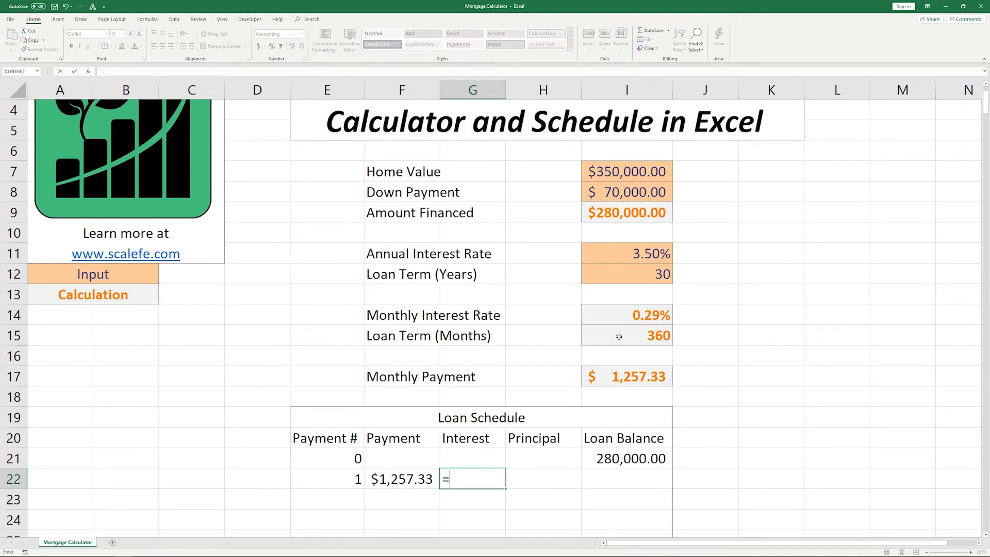
click(629, 320)
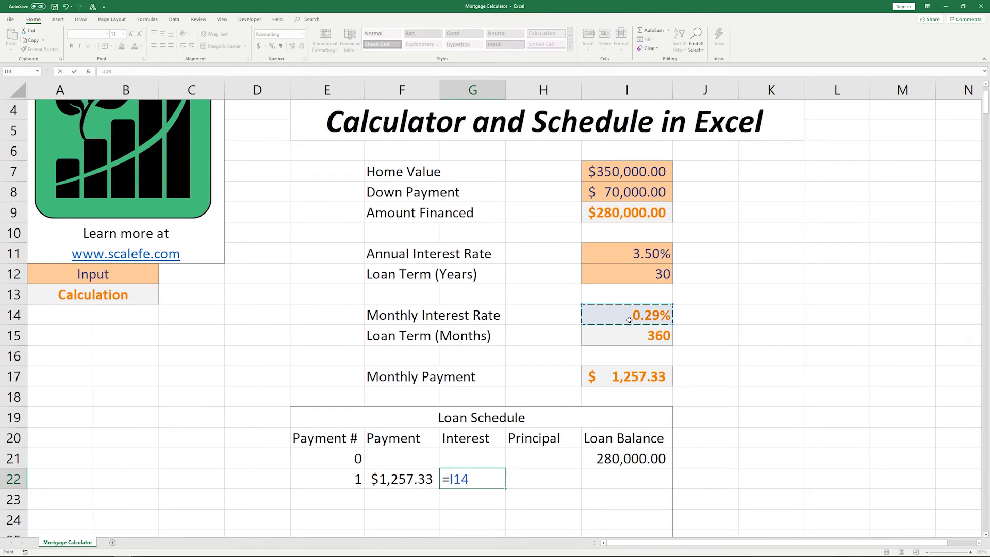
key(F4)
text(*)
click(614, 457)
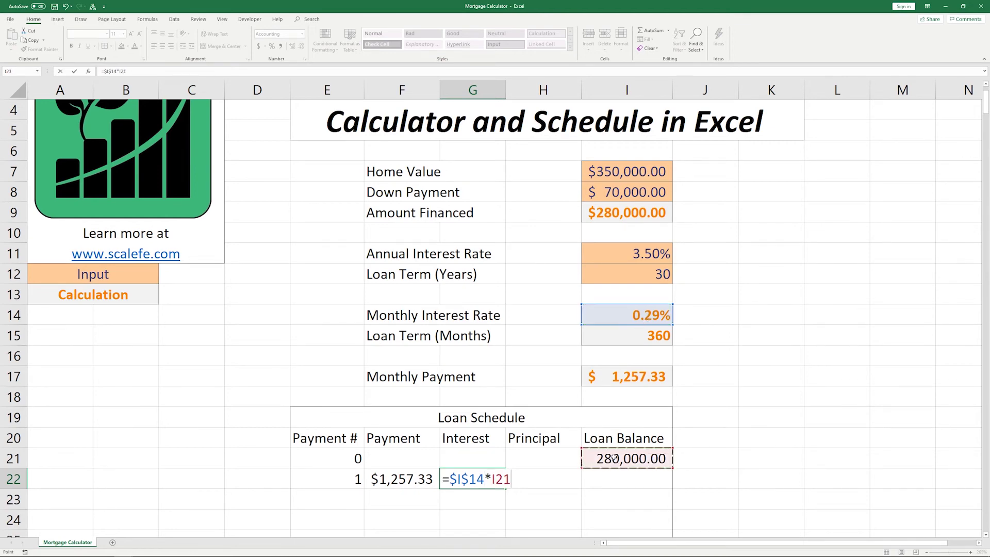
key(Return)
- Calculate the first payment's principal in H22 with =F22-G22
key(Right)
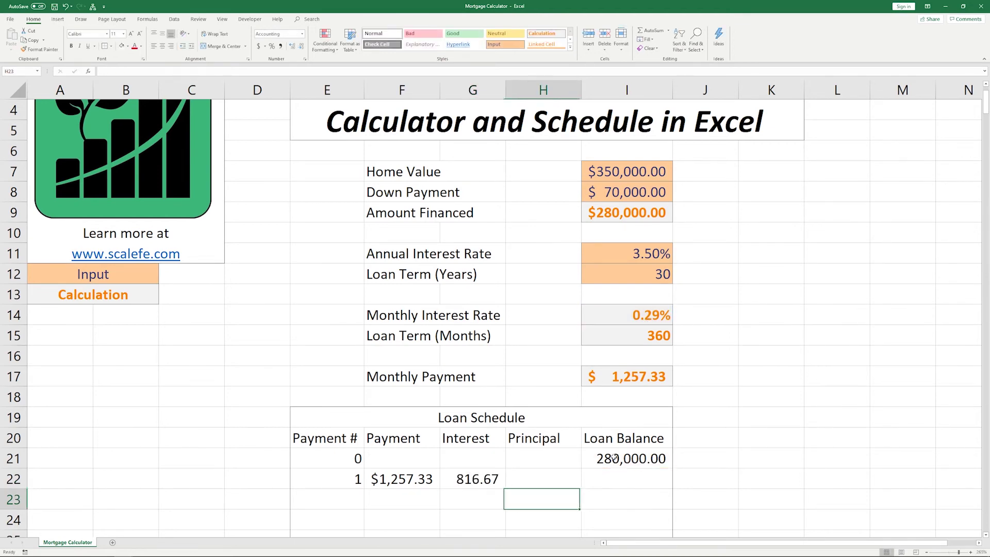
key(Up)
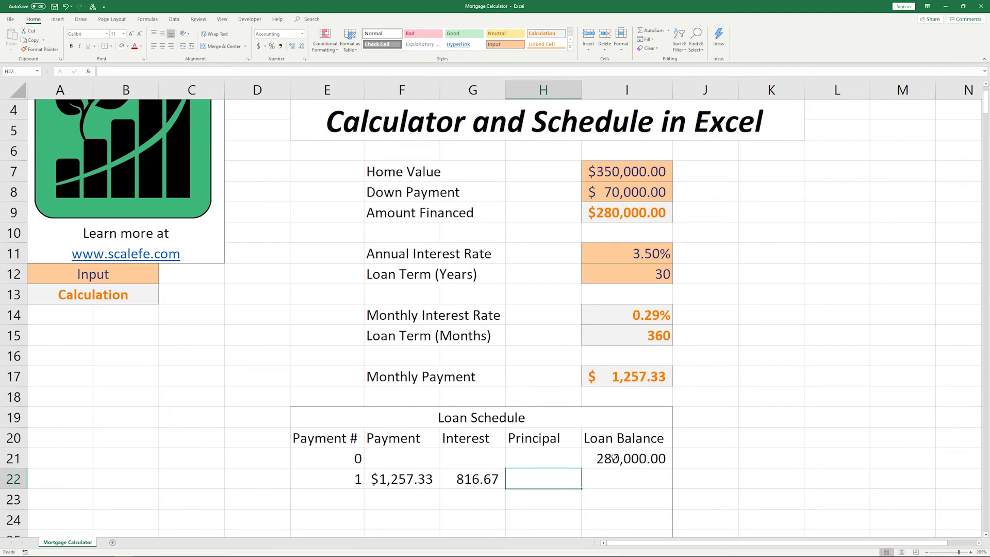
text(=)
key(Left)
key(Left)
text(-)
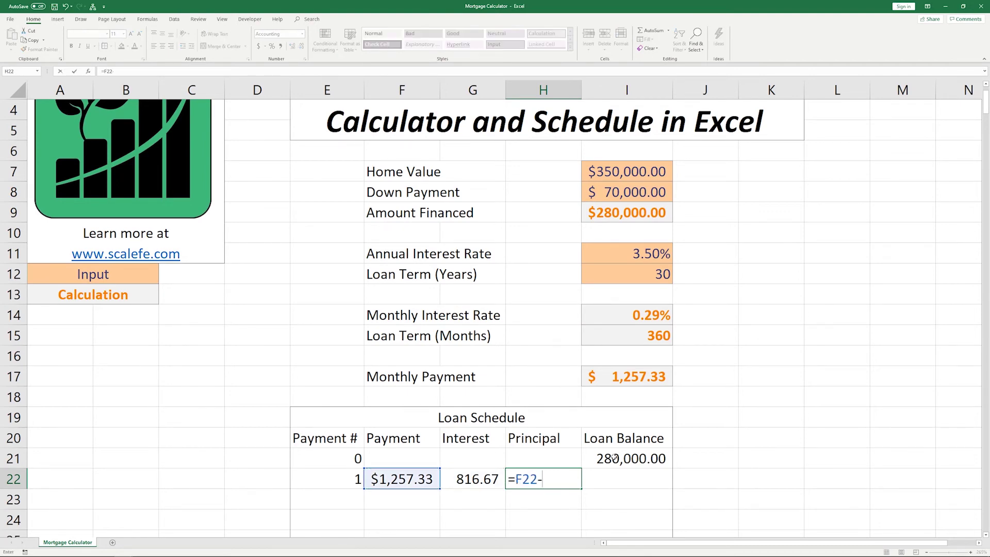
key(Left)
key(Return)
- Calculate the remaining loan balance in I22 with =I21-H22
key(Right)
key(Up)
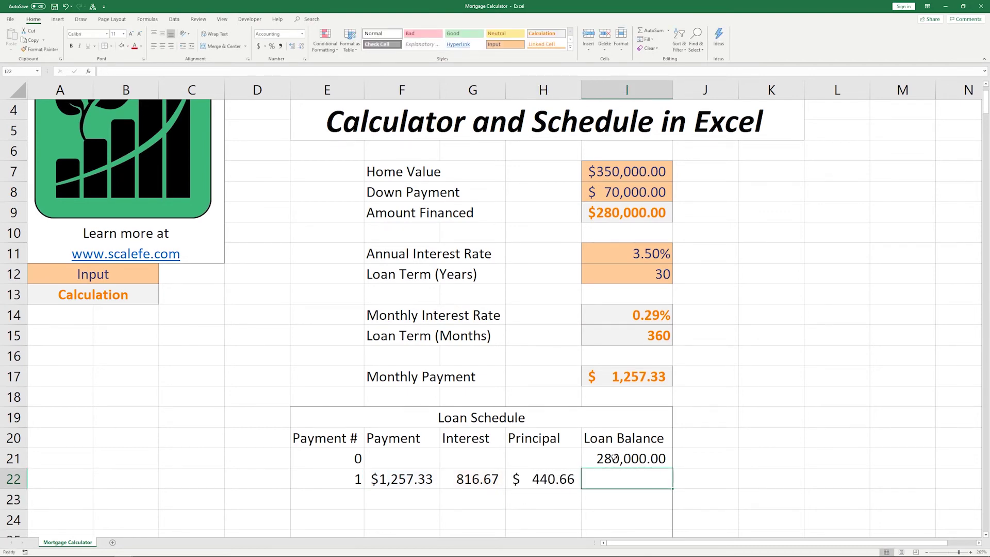
text(=)
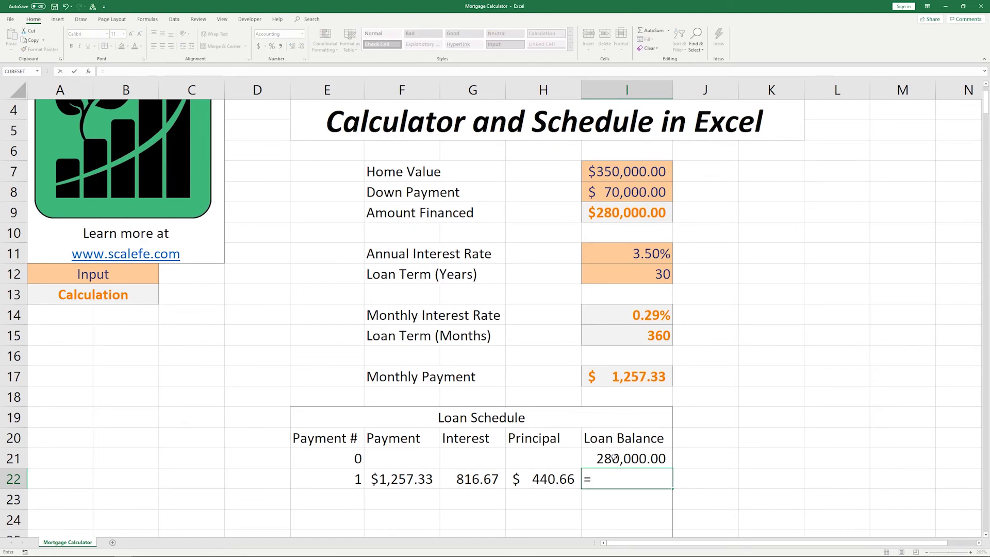
click(613, 456)
text(-)
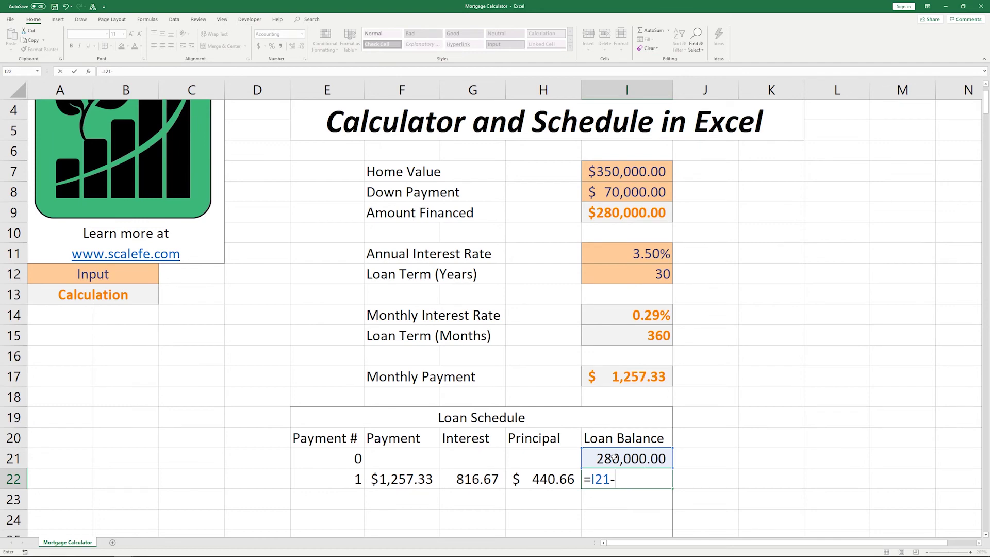
click(537, 470)
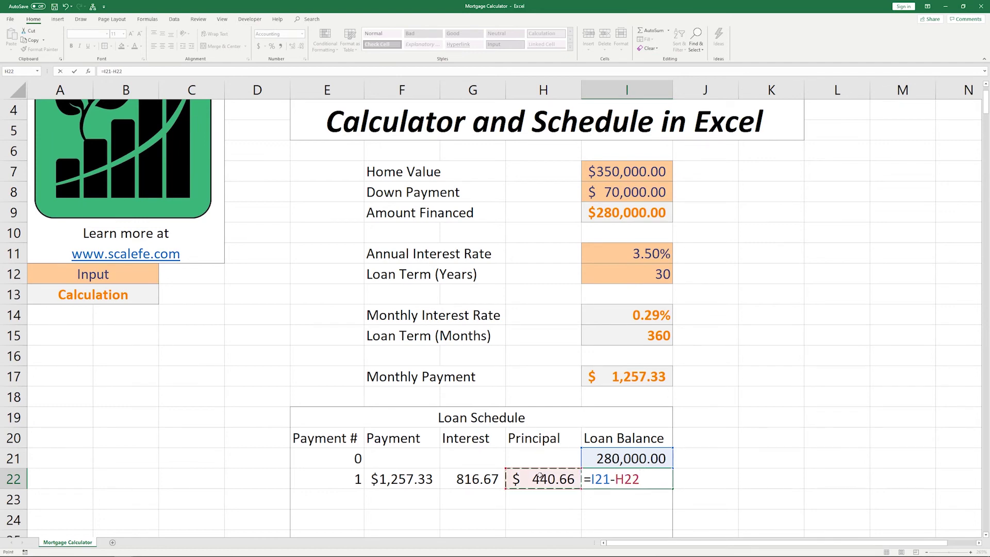
key(Return)
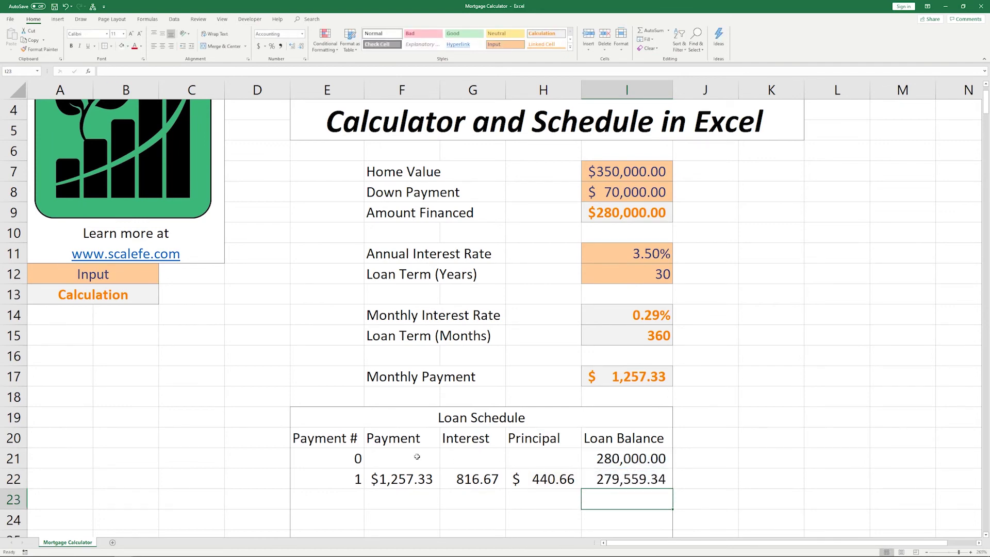
- Apply the Accounting number format with a dollar sign to the schedule amounts in F21:I22
drag(403, 456, 600, 479)
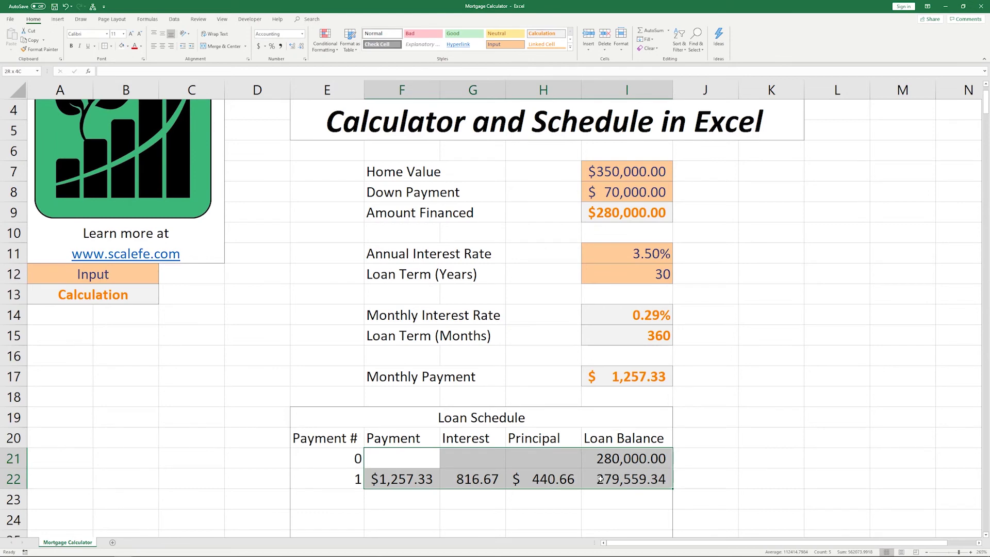
click(259, 46)
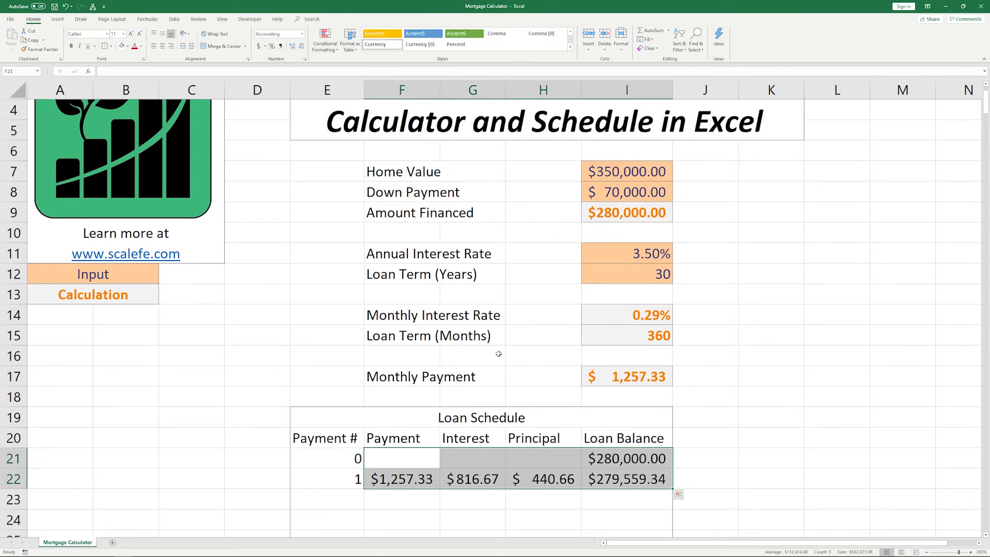
click(330, 482)
scroll(496, 467, down, 2)
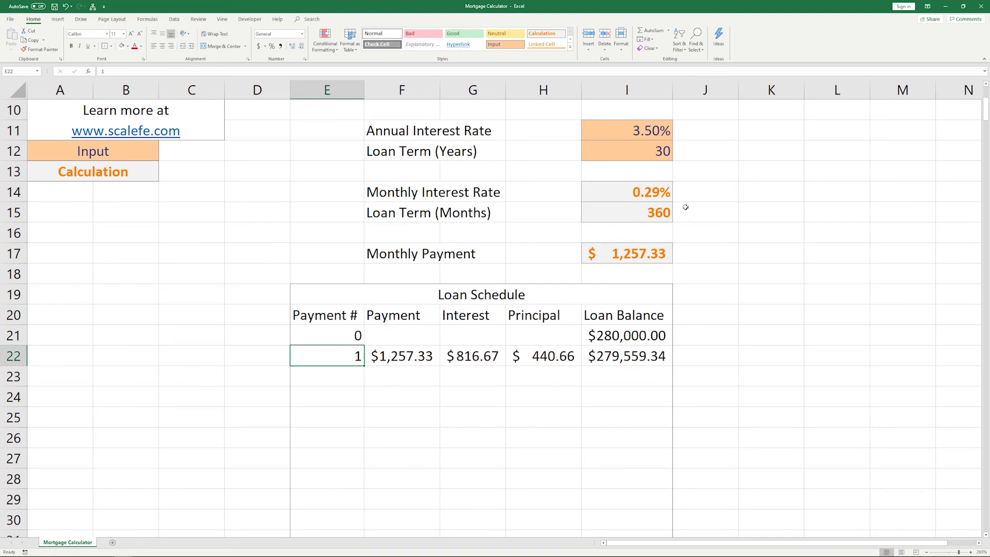
shift+click(627, 358)
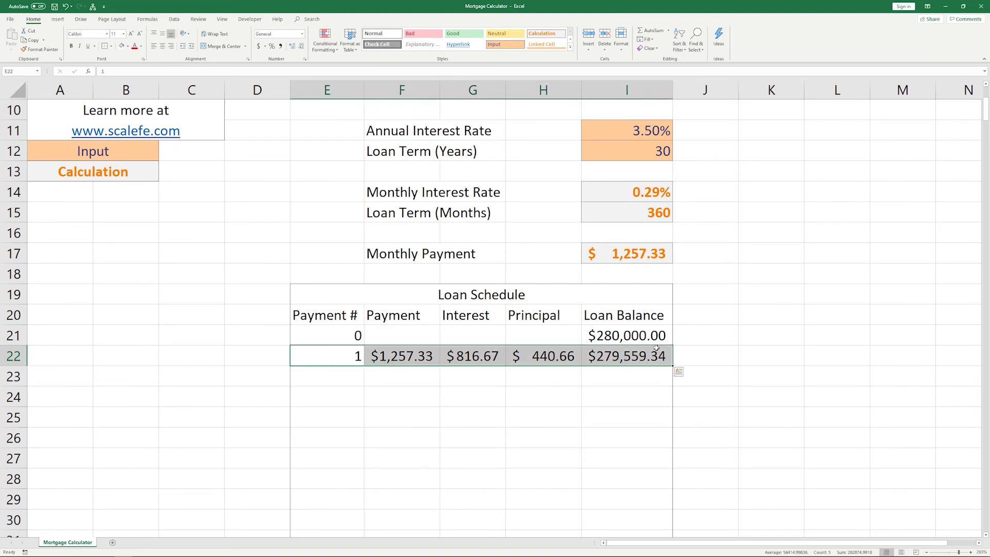
click(355, 360)
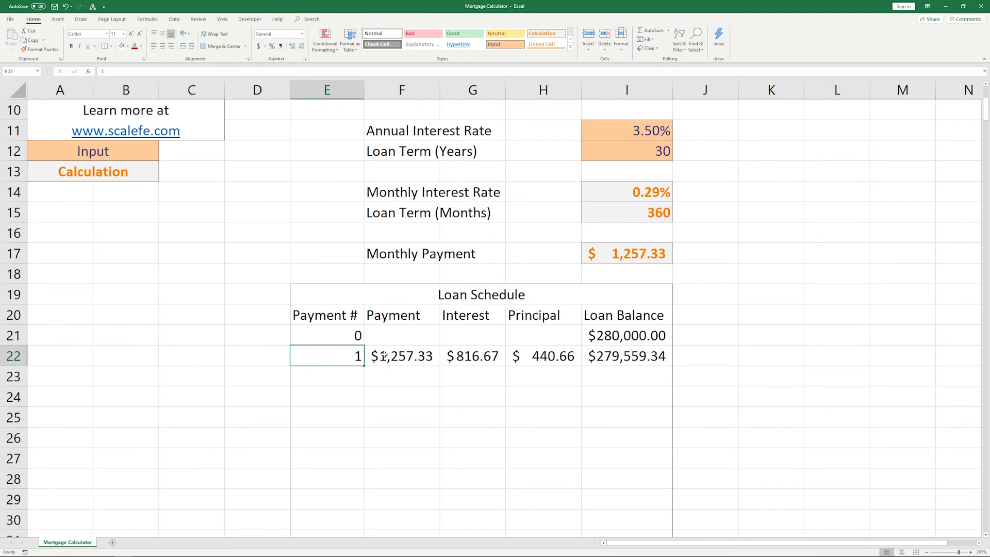
click(384, 356)
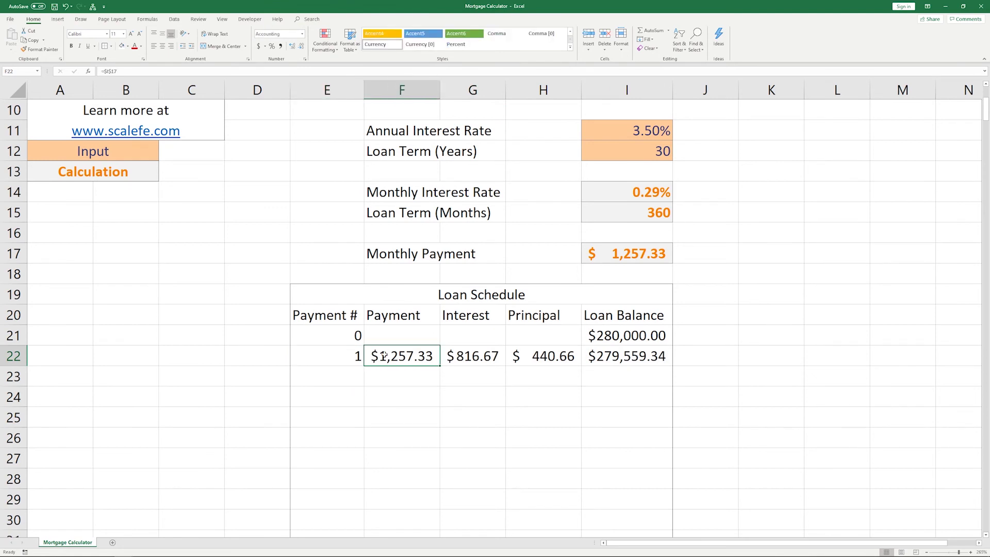
- Review the formulas behind the first payment's interest, principal and loan balance in G22, H22 and I22
key(Right)
key(F2)
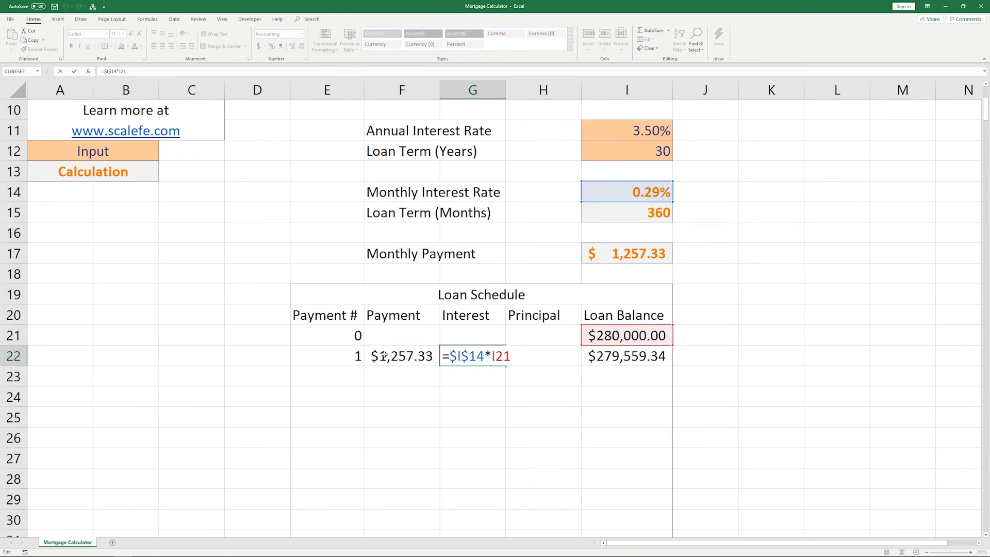
key(Escape)
key(Right)
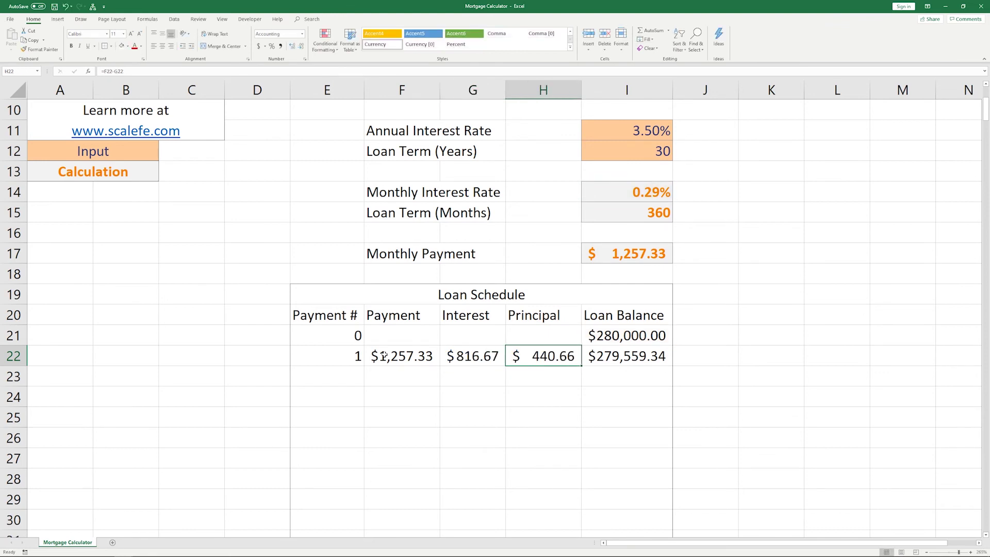
text(=F22-G22)
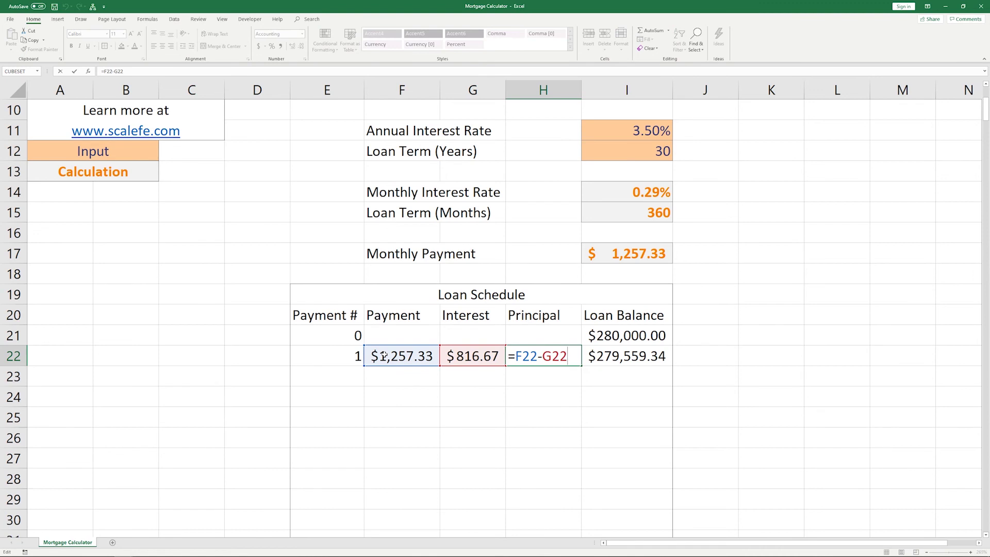
key(Tab)
text(=I21-H22)
key(ctrl+Return)
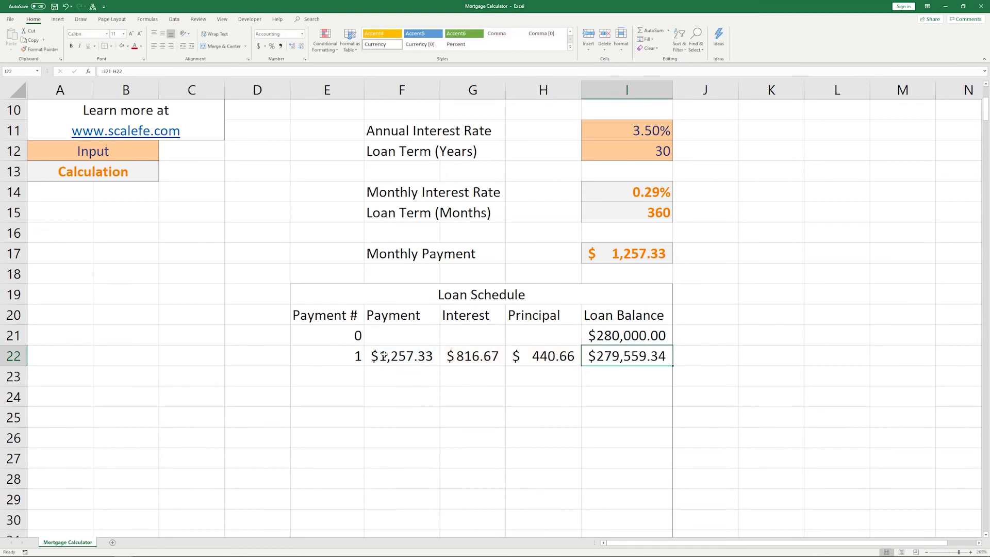
- Fill the first payment row E22:I22 down to row 381 as a series, so the payment numbers run to 360
key(Left)
click(345, 355)
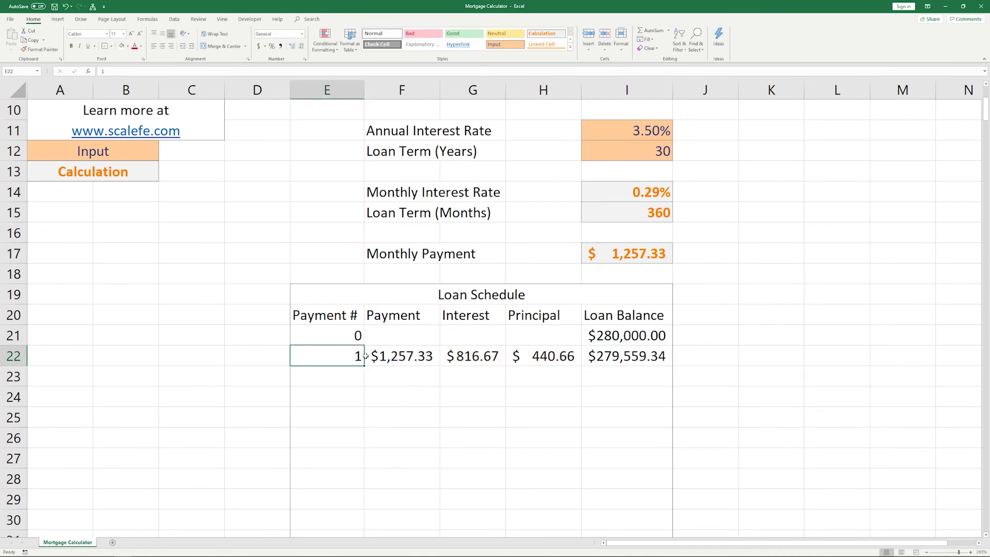
shift+click(646, 362)
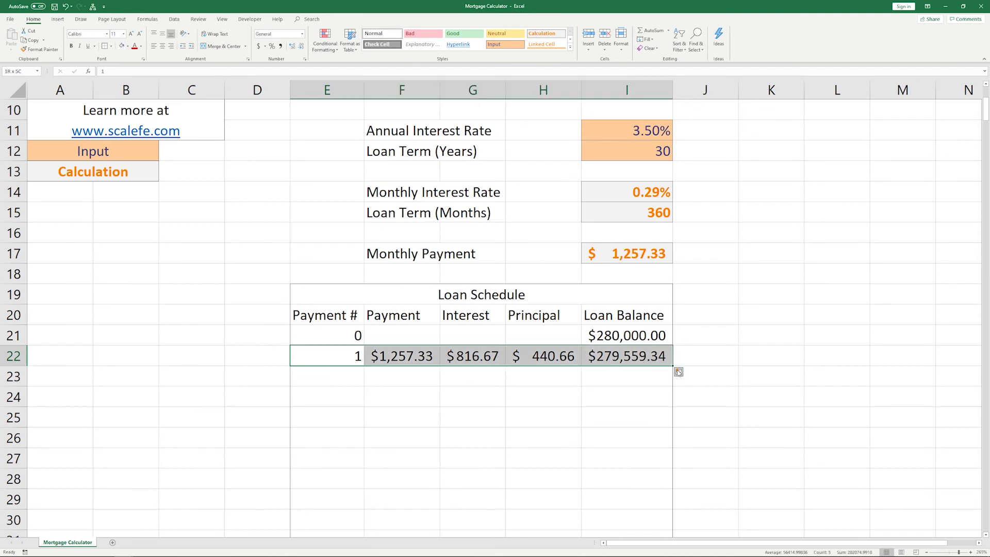
drag(671, 372, 663, 502)
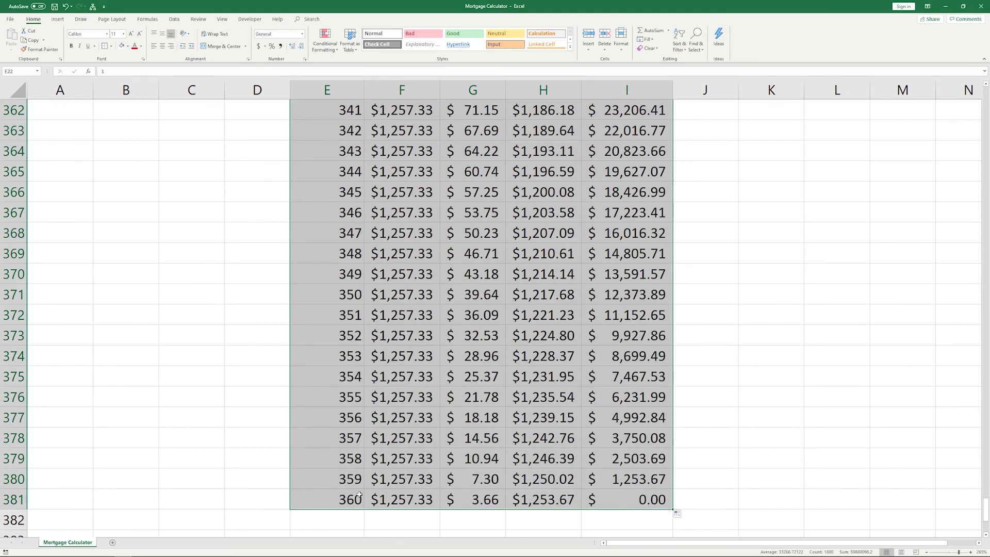
- Check the final loan balance in I381 and return to the mortgage inputs at the start of the sheet
click(640, 499)
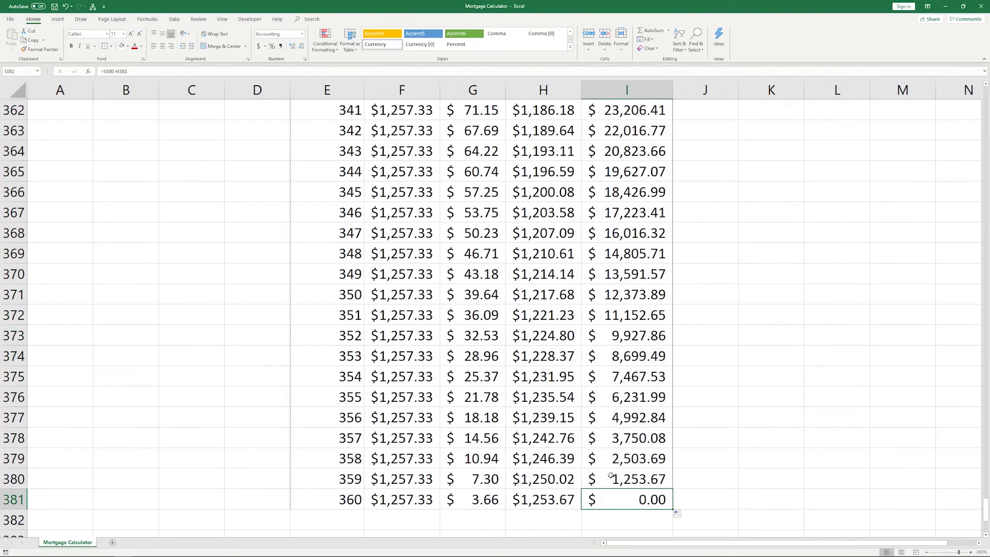
key(ctrl+Up)
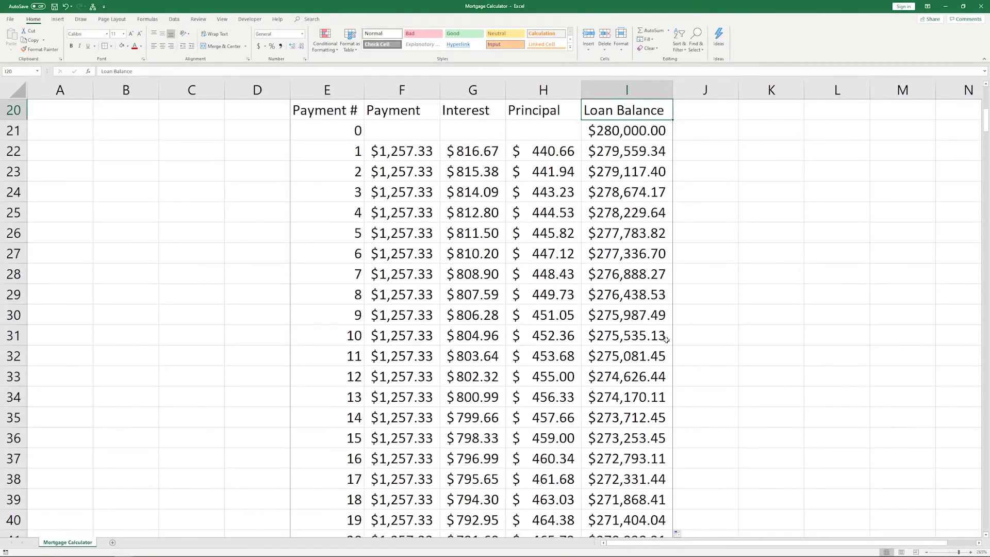
scroll(565, 316, up, 2)
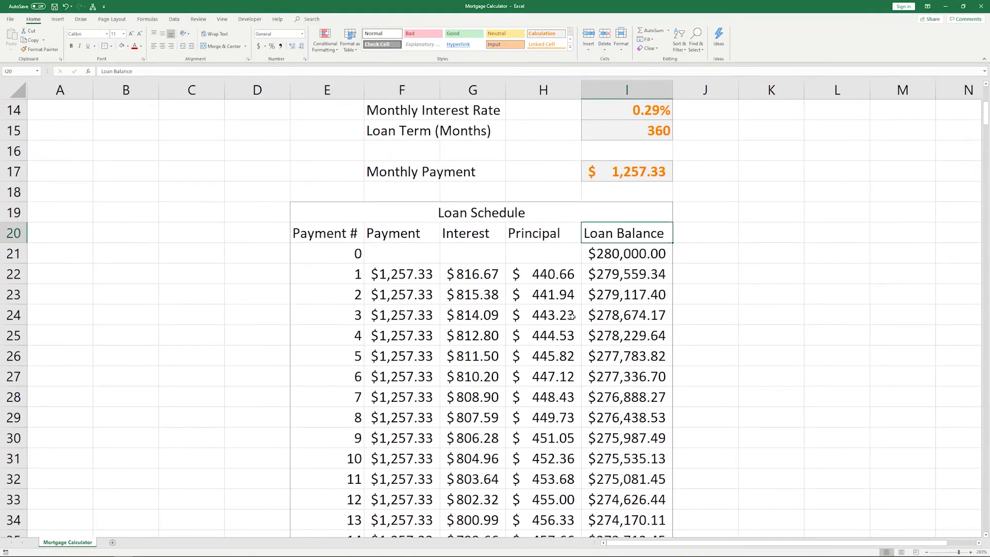
scroll(582, 323, up, 1)
scroll(582, 323, up, 2)
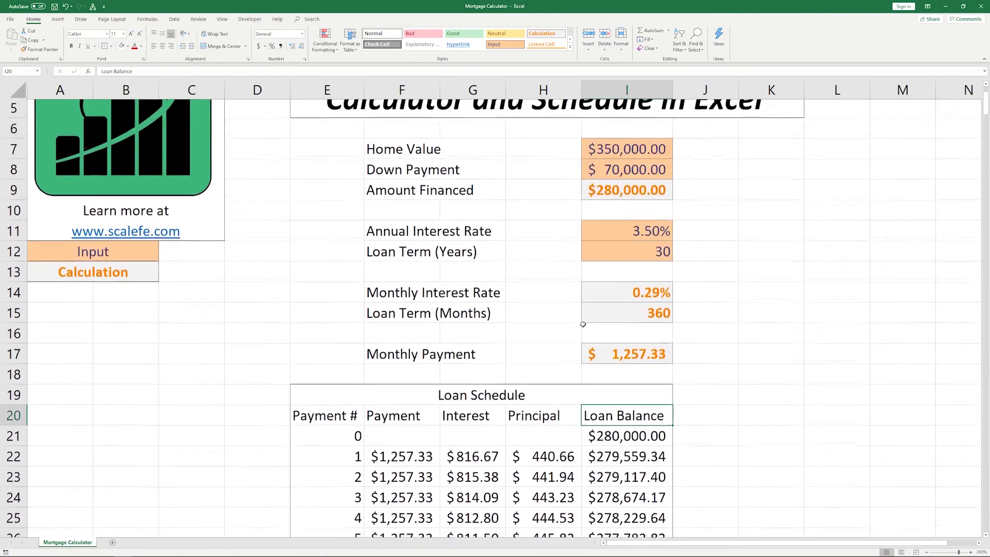
scroll(584, 325, up, 2)
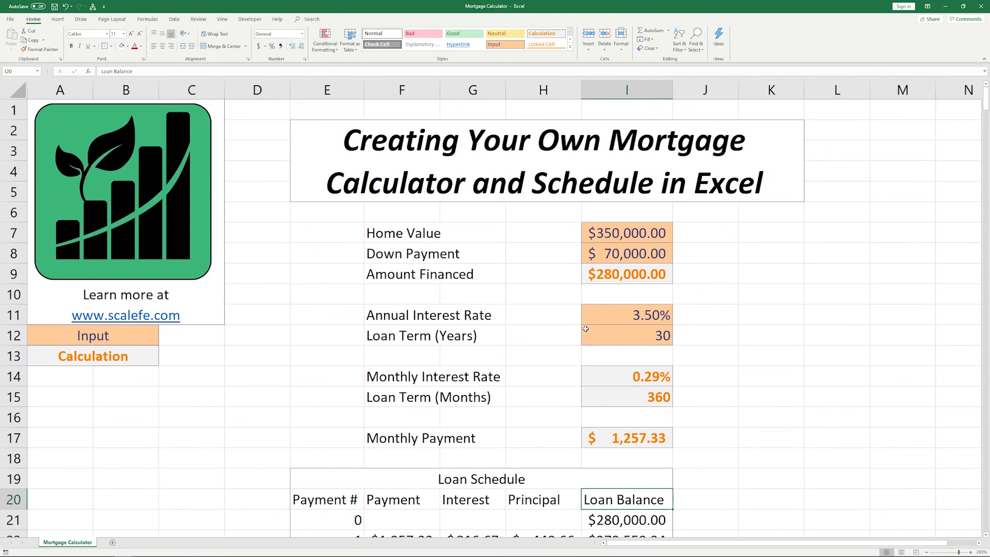